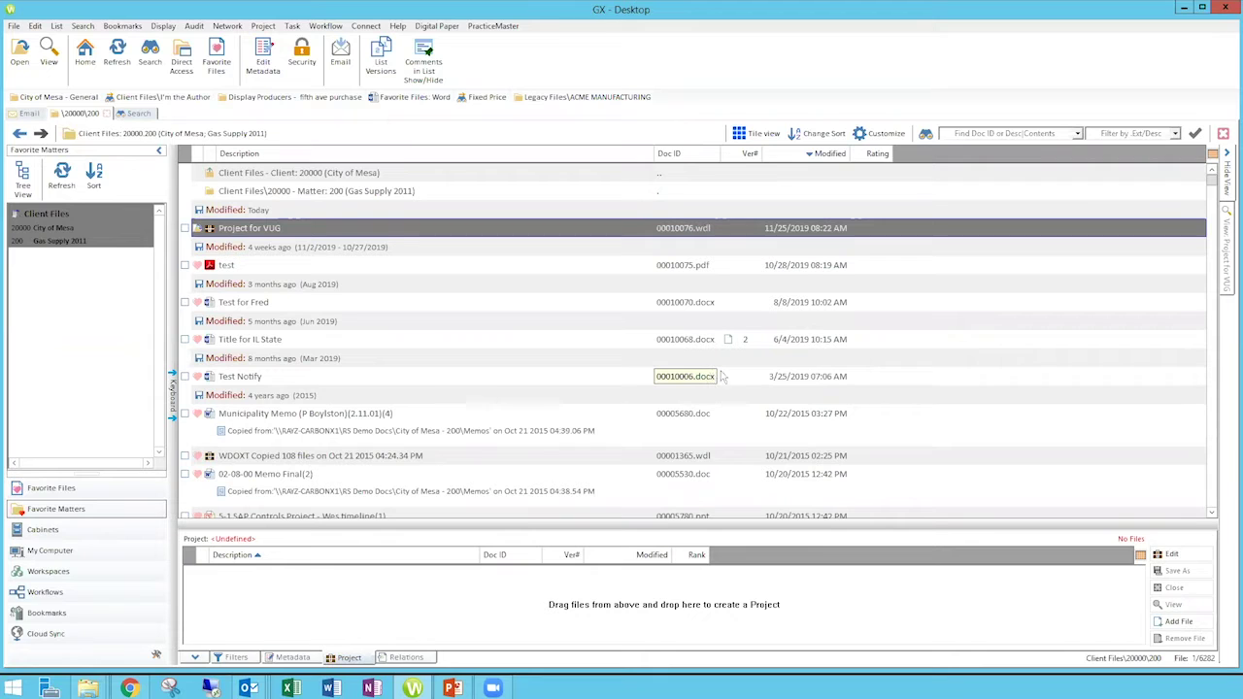
# - Add the Categories column to the file list and widen it
pyautogui.rightClick(926, 157)
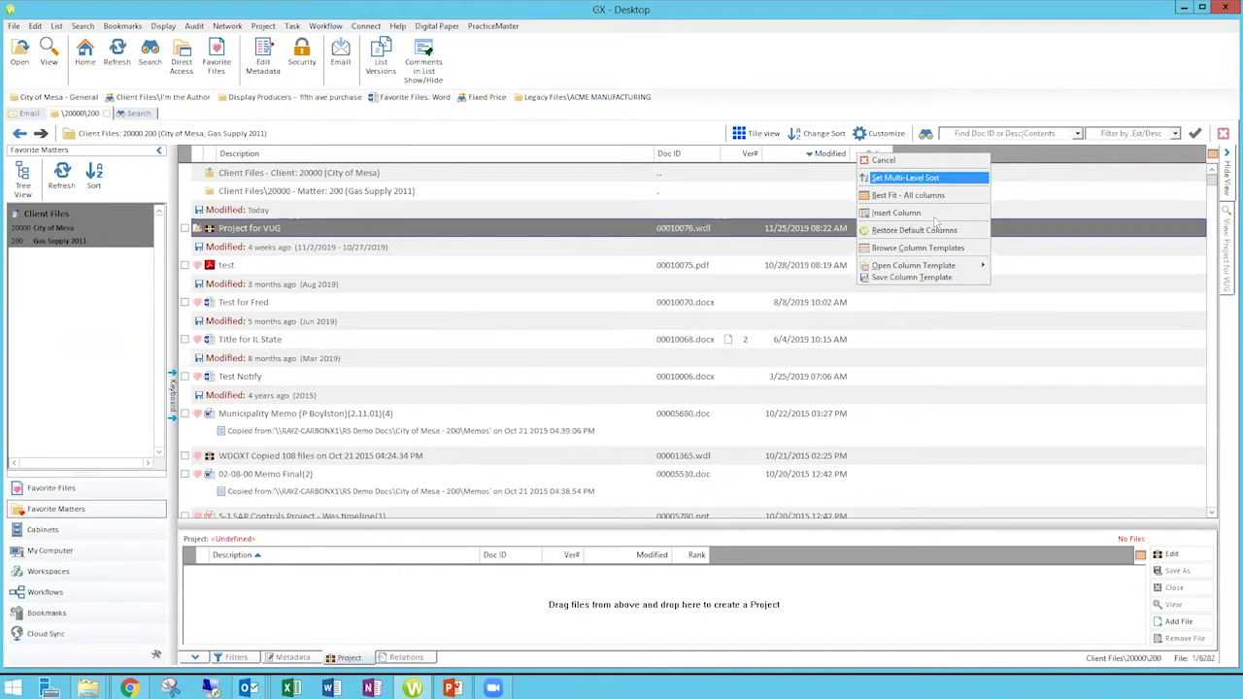
pyautogui.moveTo(923, 268)
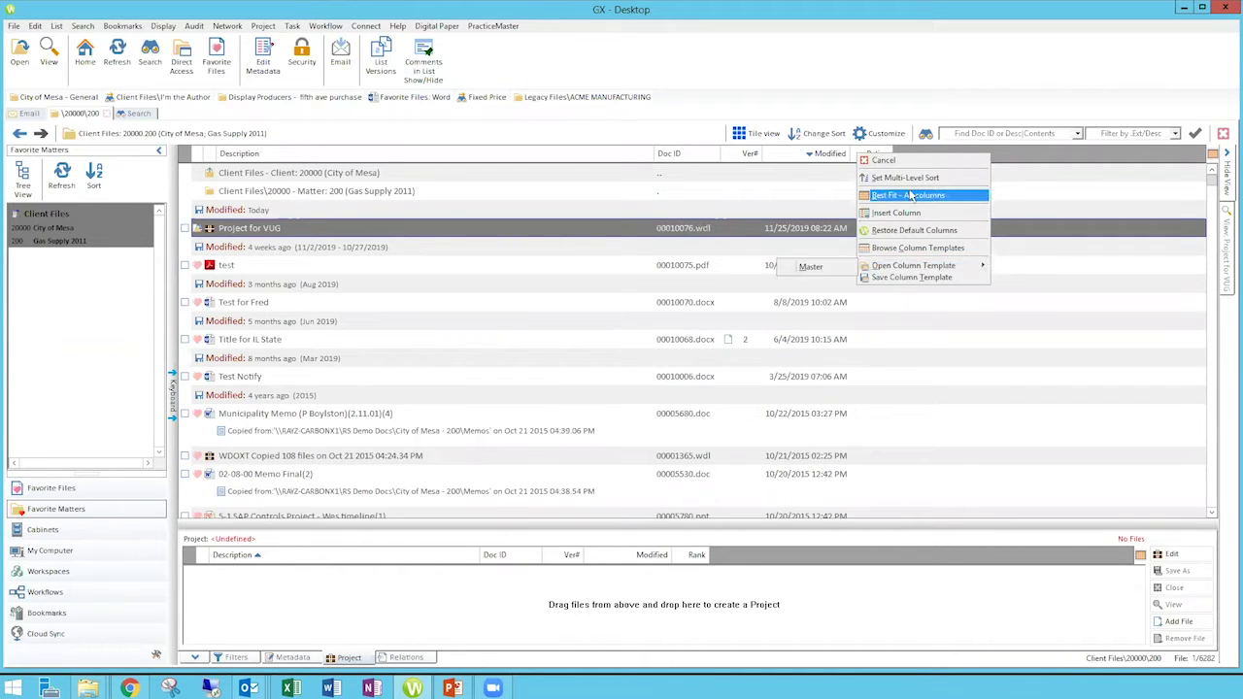
pyautogui.click(996, 158)
pyautogui.rightClick(996, 157)
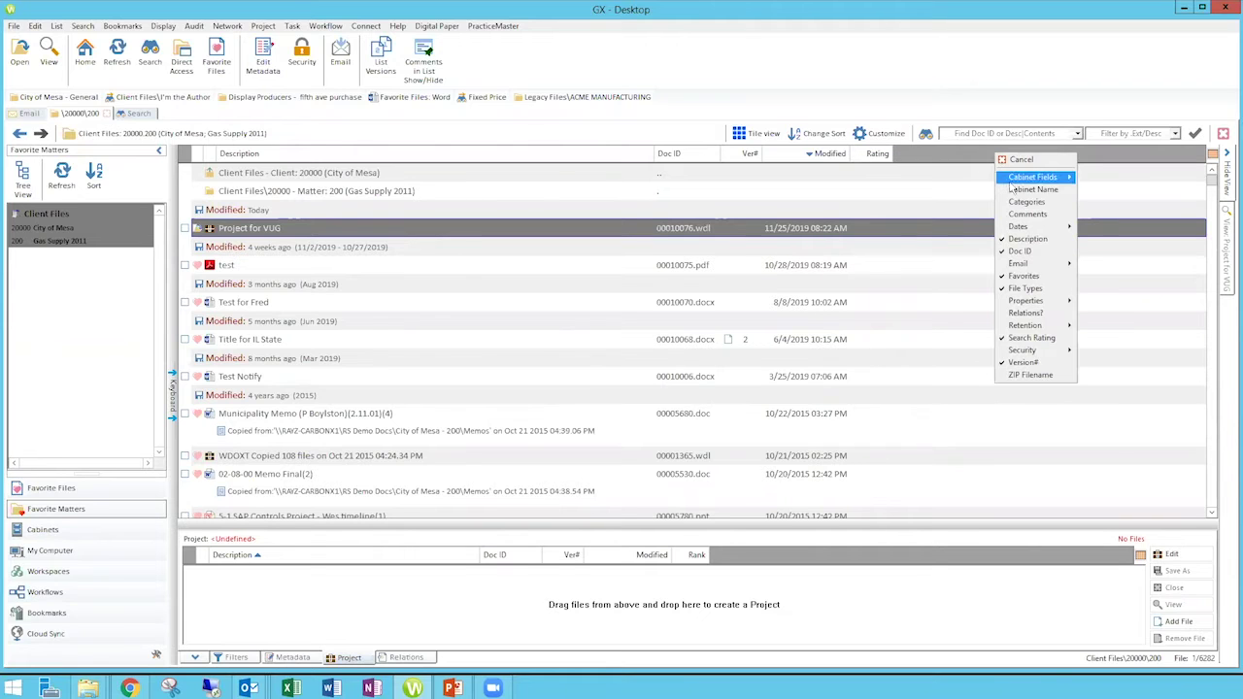
pyautogui.click(1034, 201)
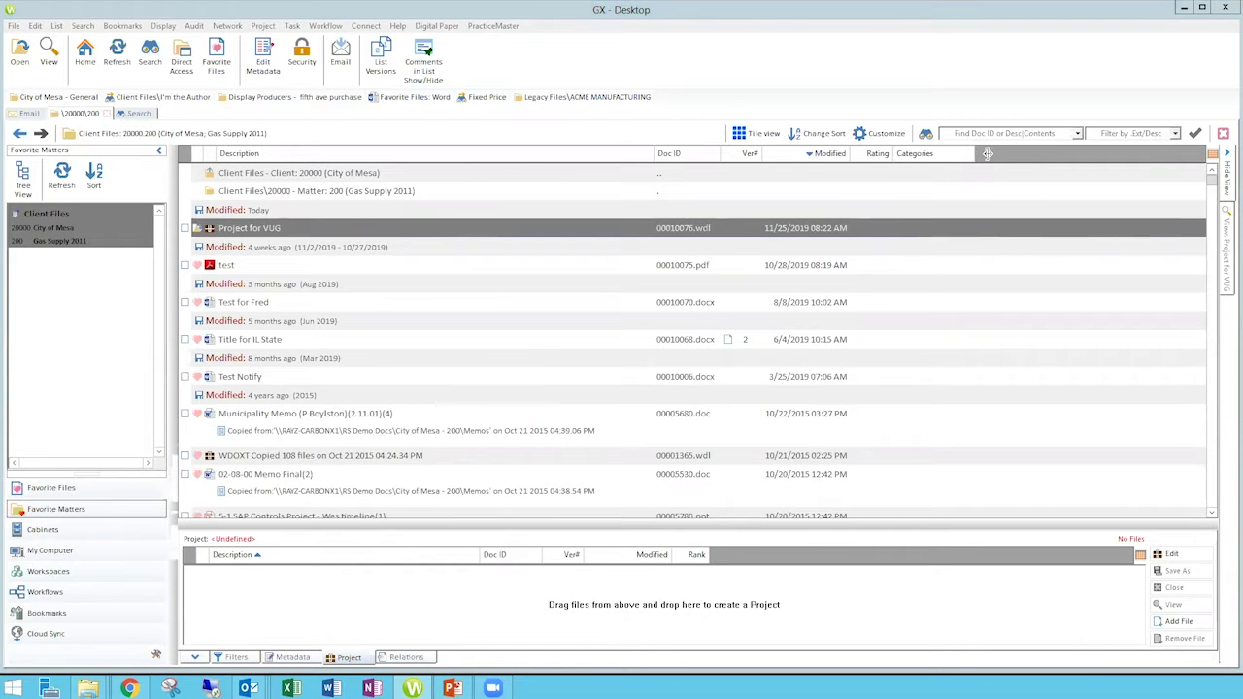
pyautogui.moveTo(987, 153); pyautogui.dragTo(1068, 153)
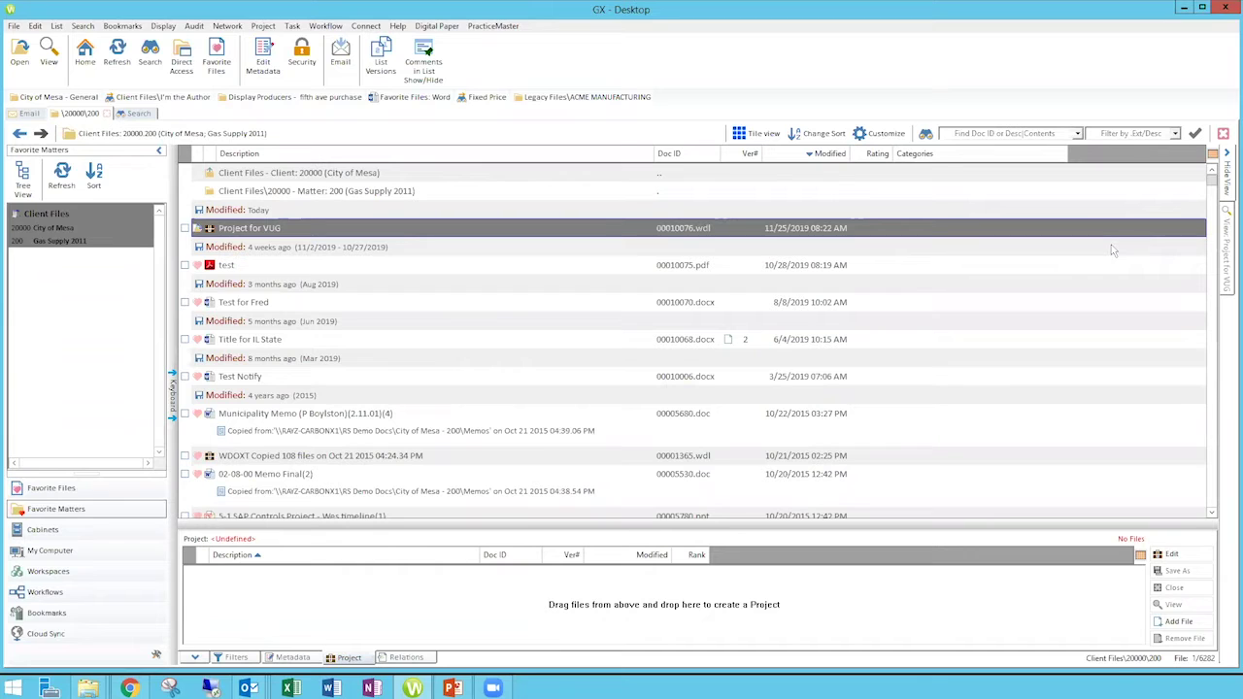
pyautogui.click(861, 136)
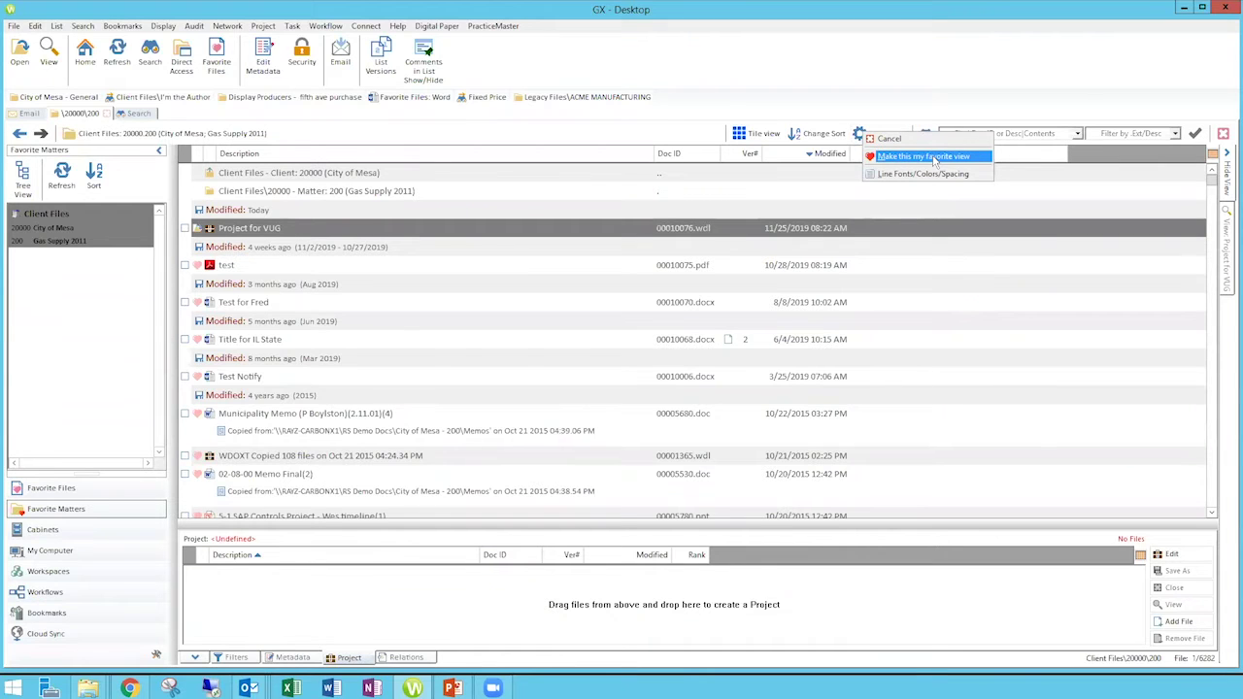
pyautogui.rightClick(1108, 157)
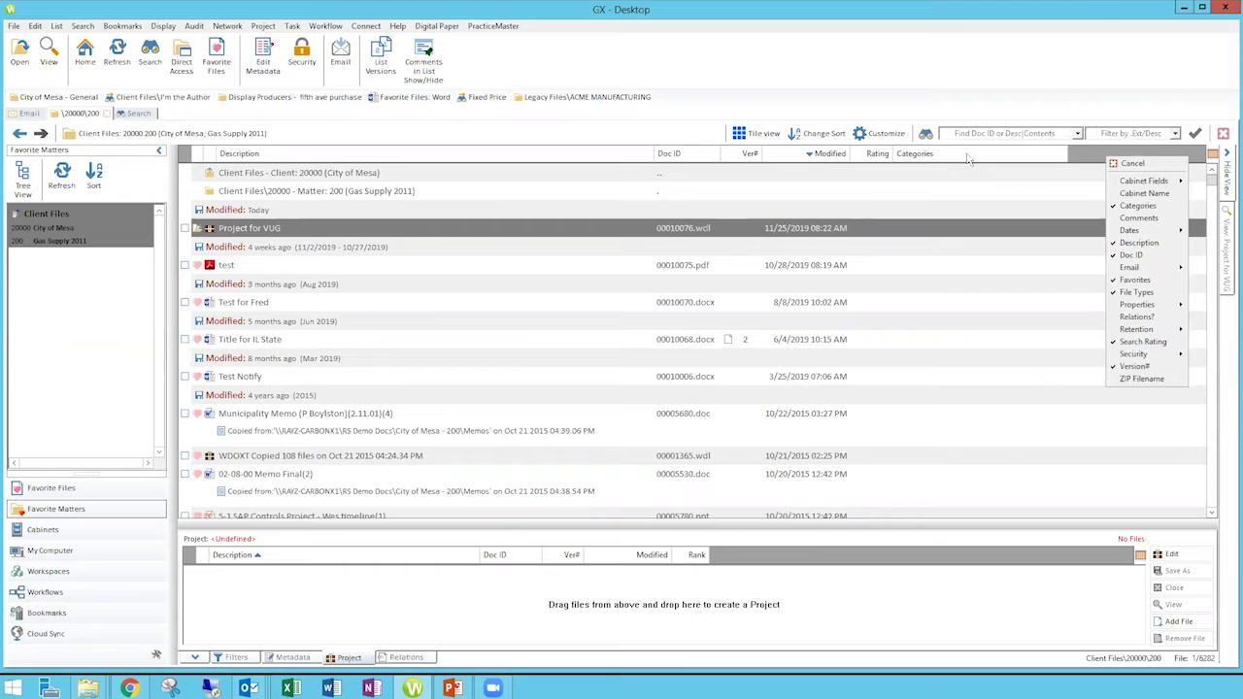
pyautogui.click(1040, 197)
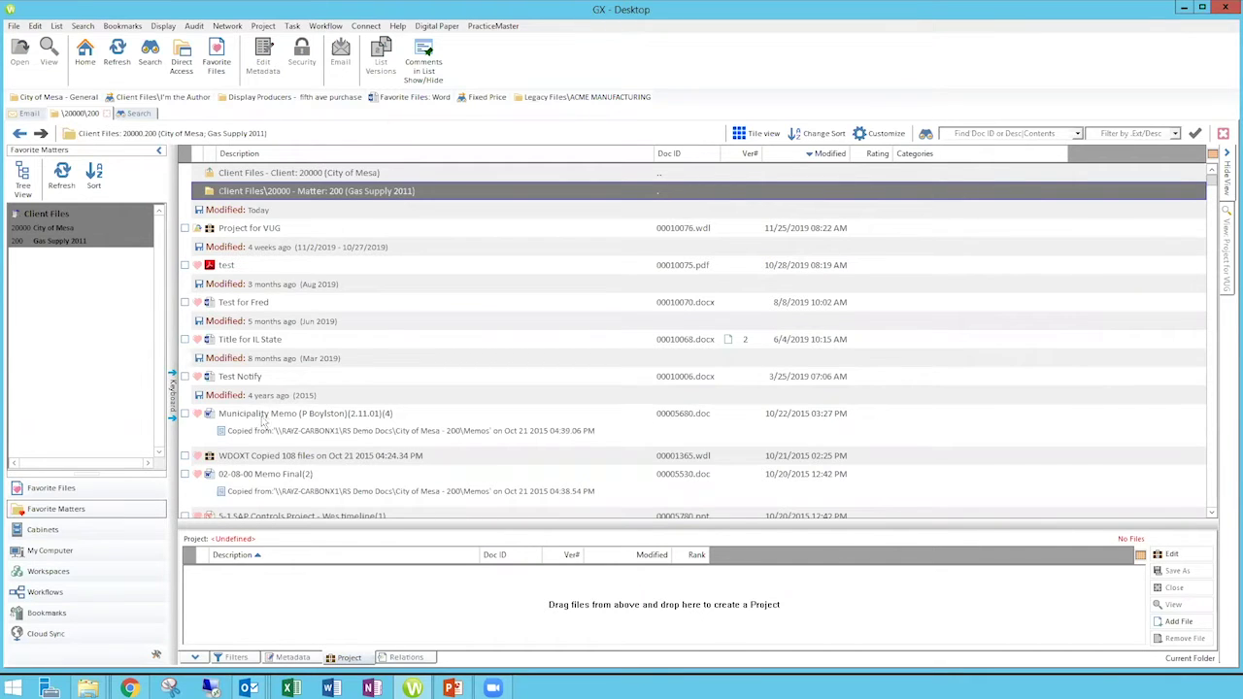
# - Assign the folder category 2018 Tax Documents and the public category Facilities to the Municipality Memo file
pyautogui.click(807, 416)
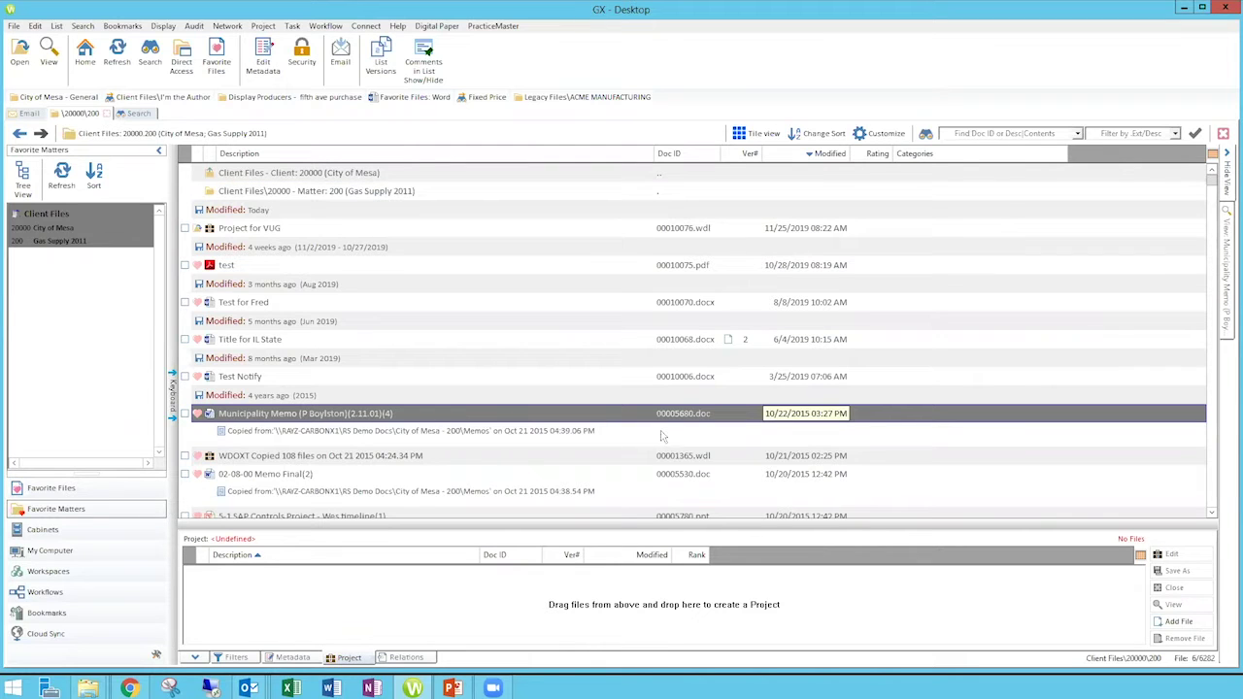
pyautogui.click(898, 416)
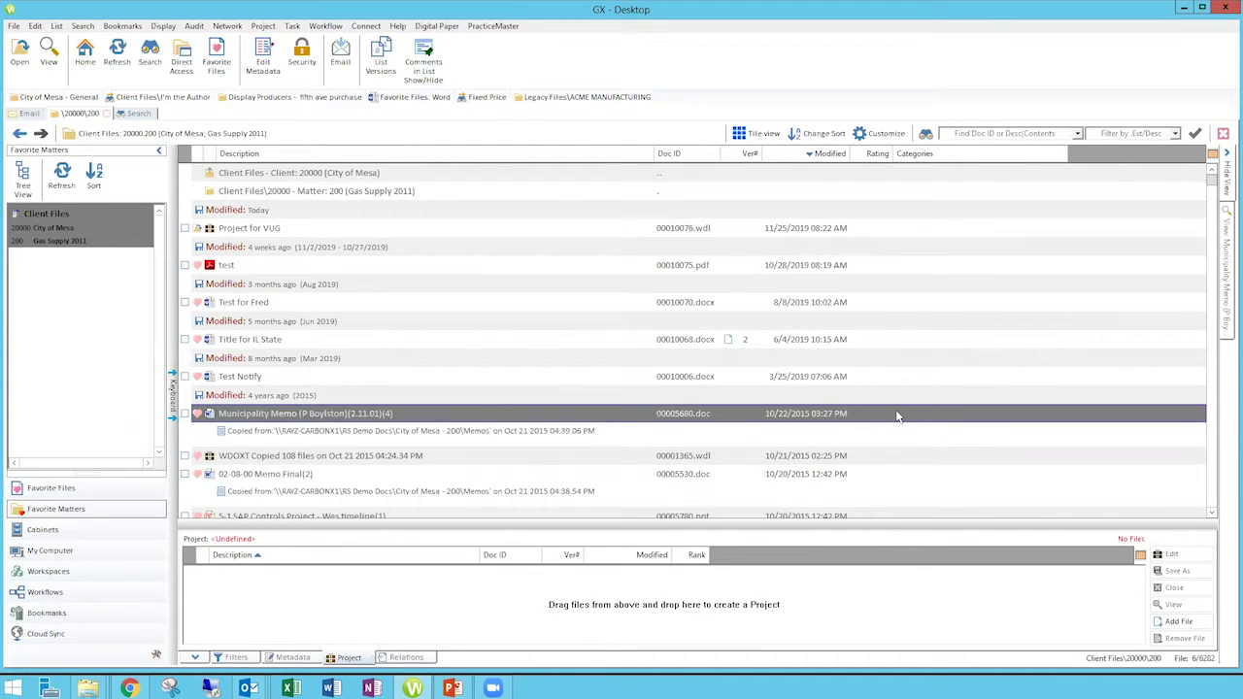
pyautogui.rightClick(954, 415)
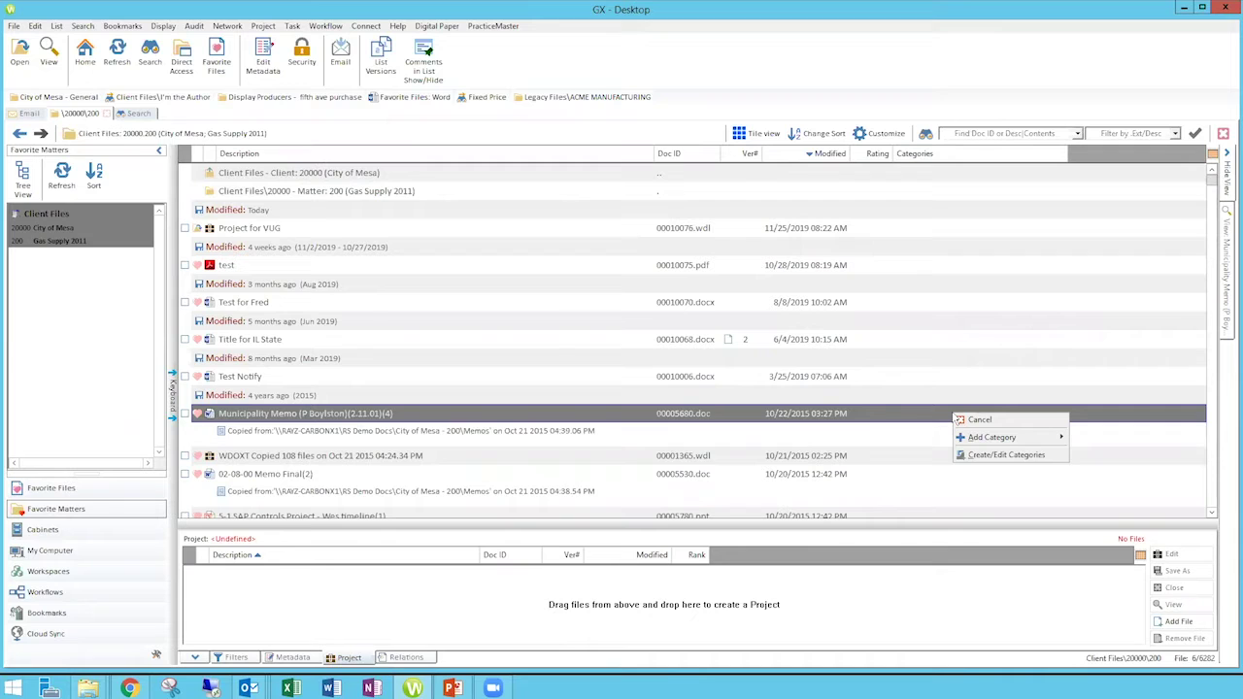
pyautogui.moveTo(979, 443)
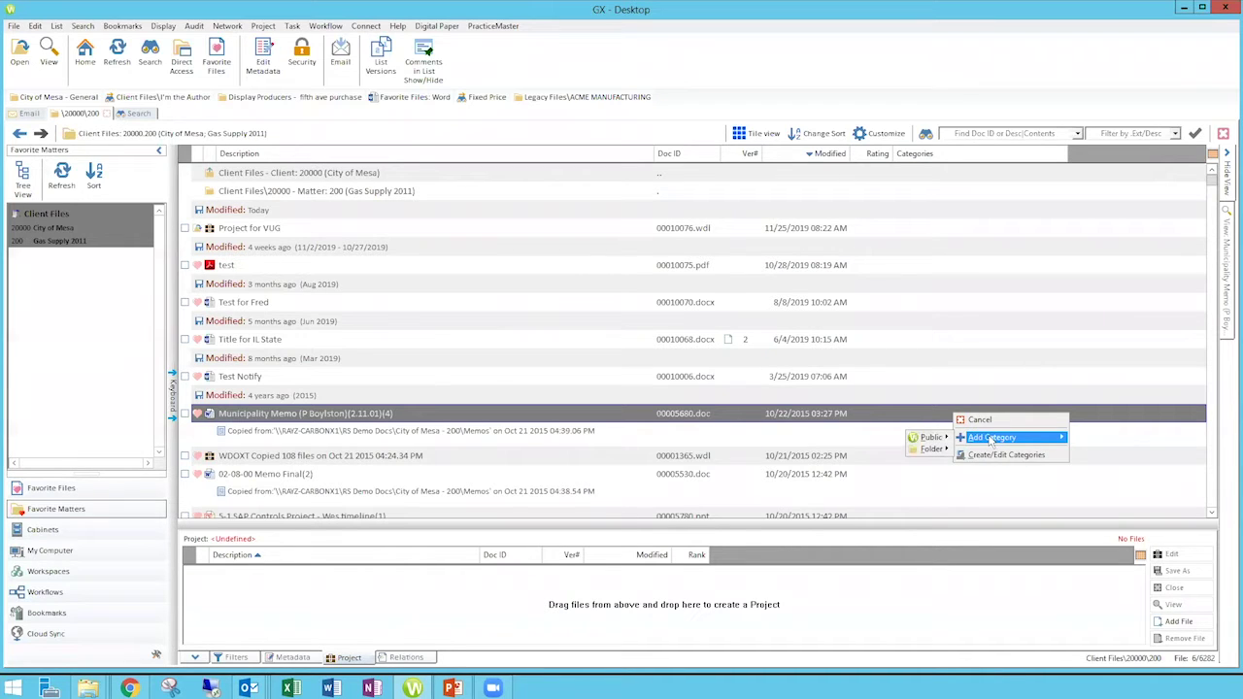
pyautogui.moveTo(938, 451)
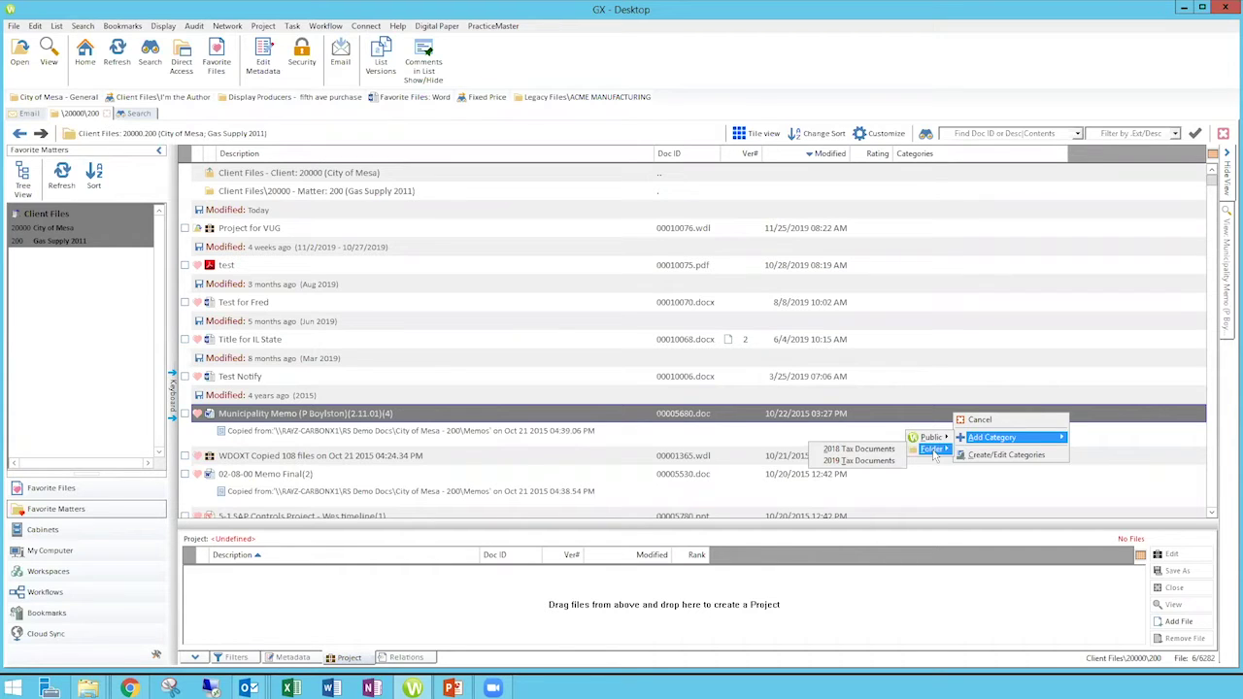
pyautogui.click(859, 449)
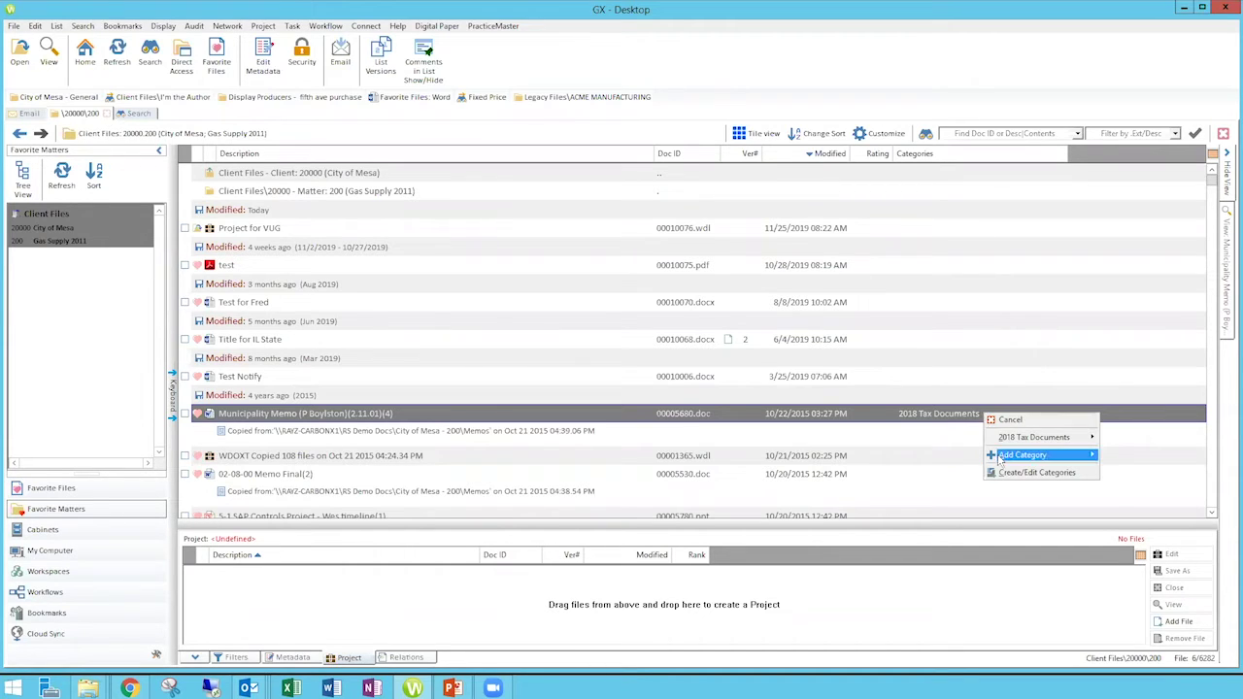
pyautogui.moveTo(1001, 457)
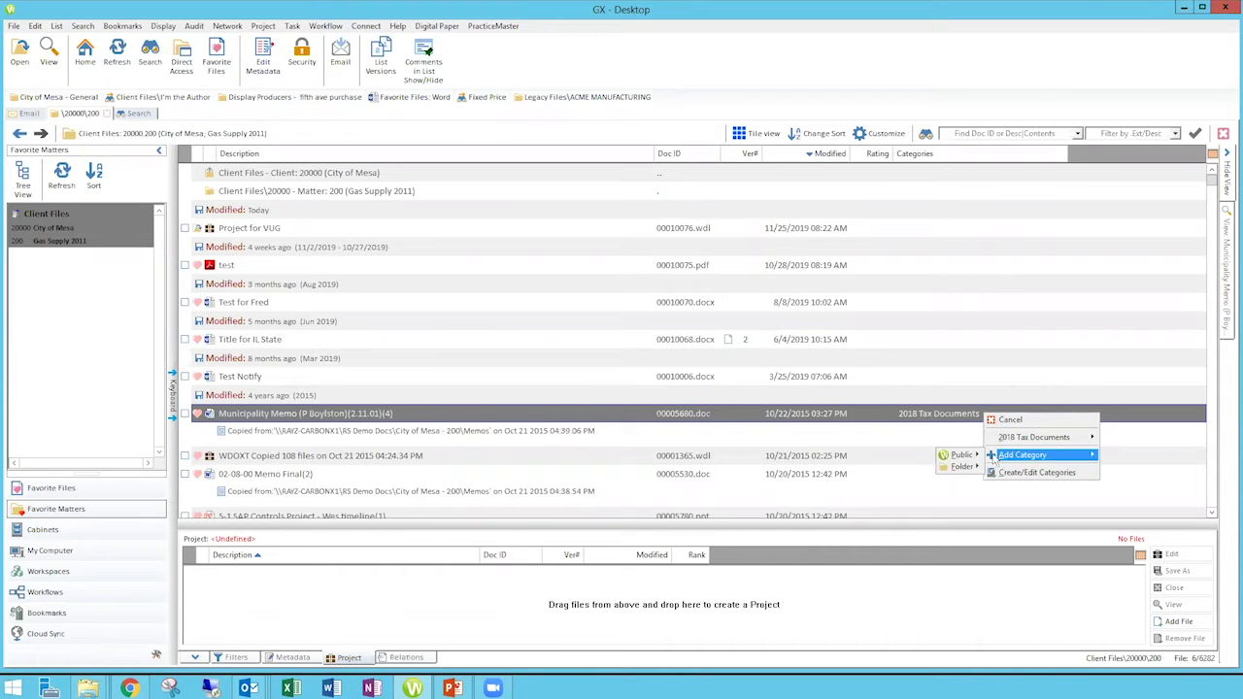
pyautogui.moveTo(952, 456)
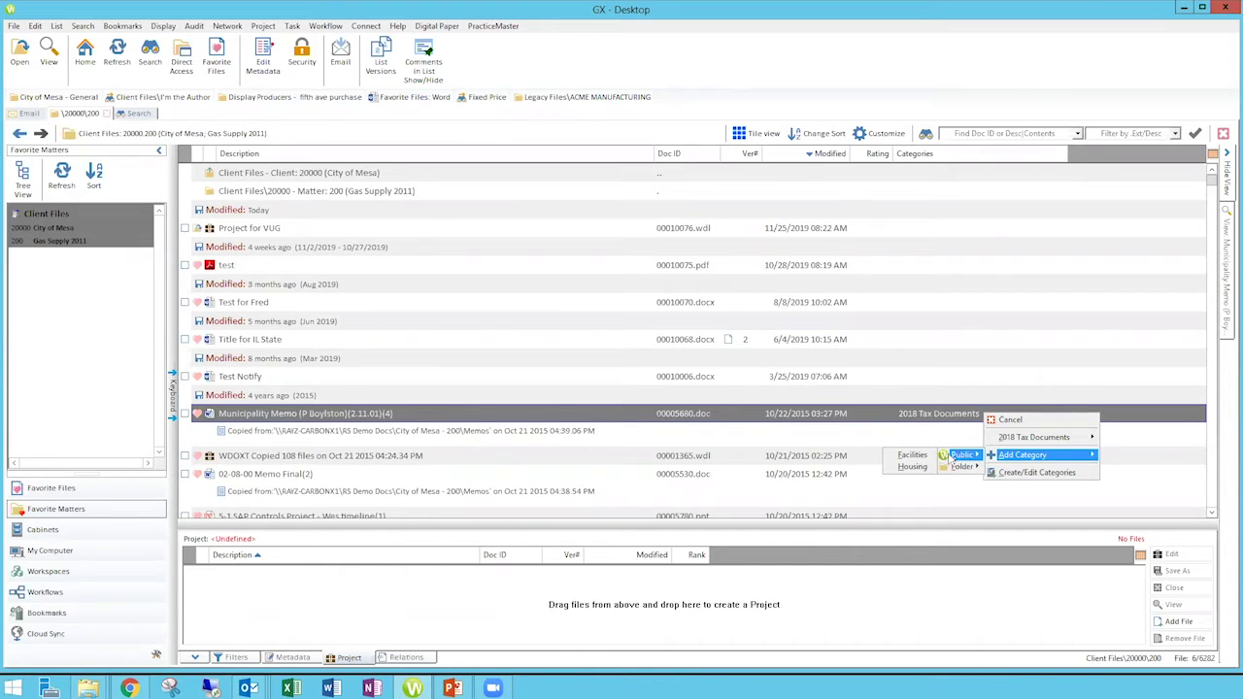
pyautogui.click(913, 457)
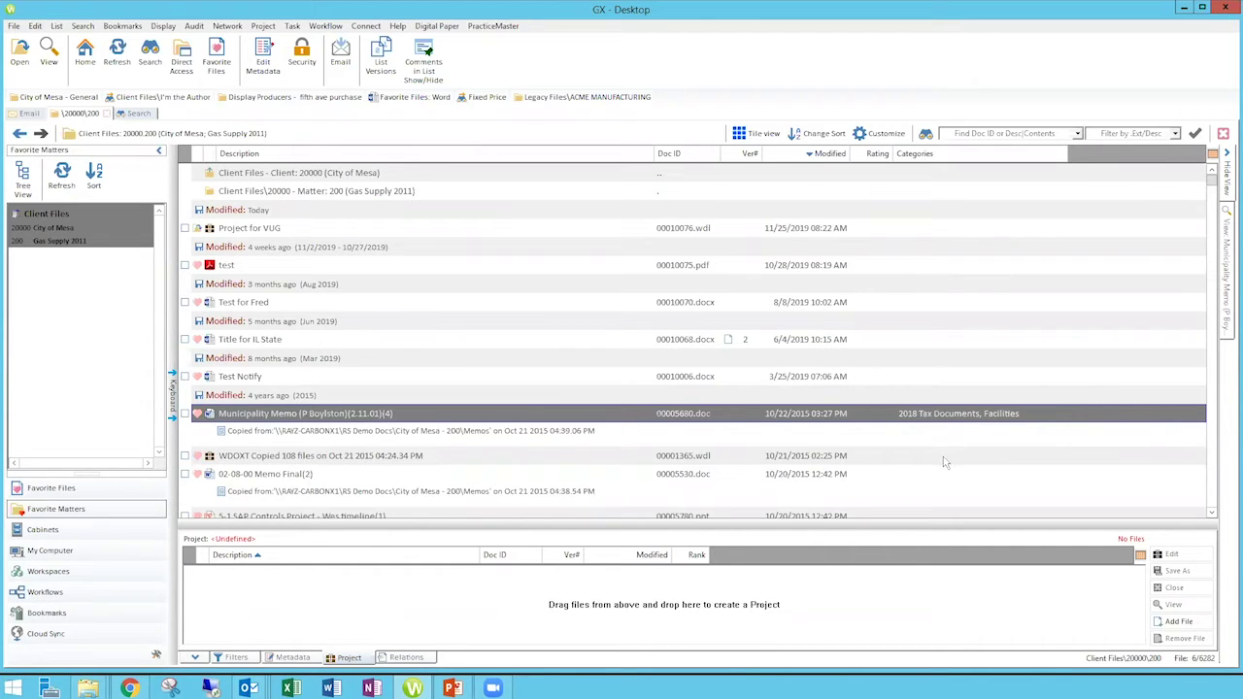
# - Assign the public category Housing and the folder category 2019 Tax Documents to the WDOXT Copied 108 files entry
pyautogui.click(943, 459)
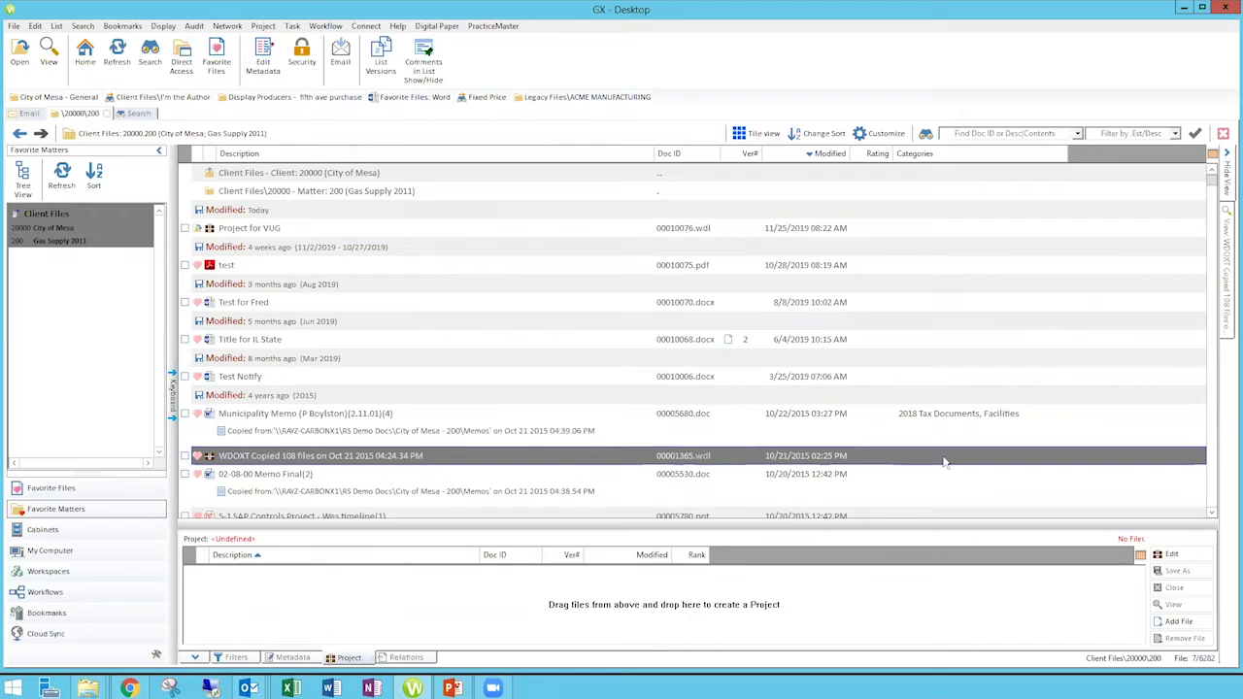
pyautogui.rightClick(943, 461)
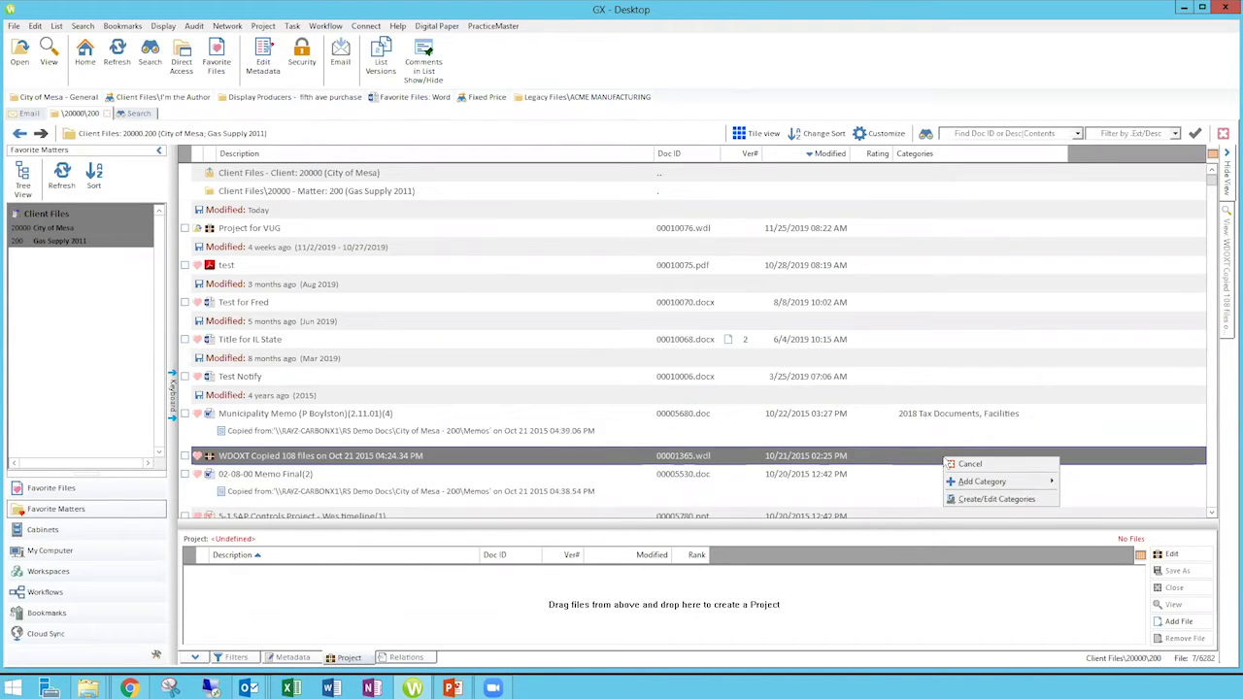
pyautogui.moveTo(965, 485)
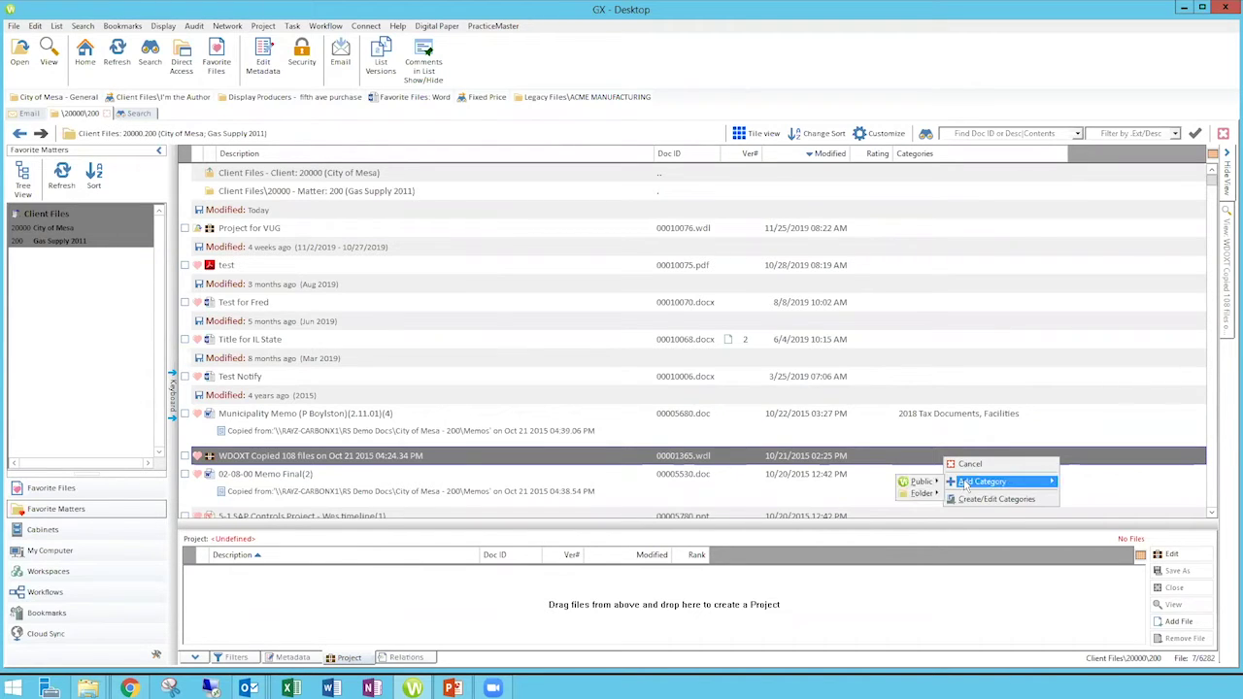
pyautogui.moveTo(925, 483)
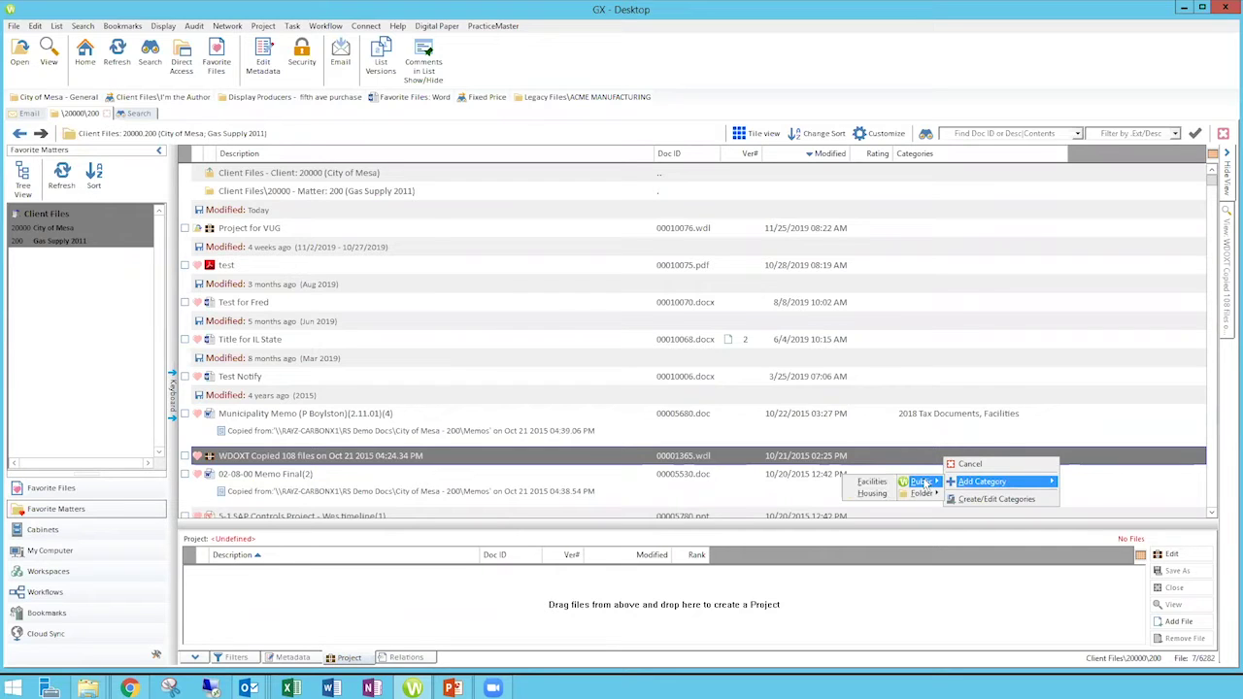
pyautogui.click(873, 494)
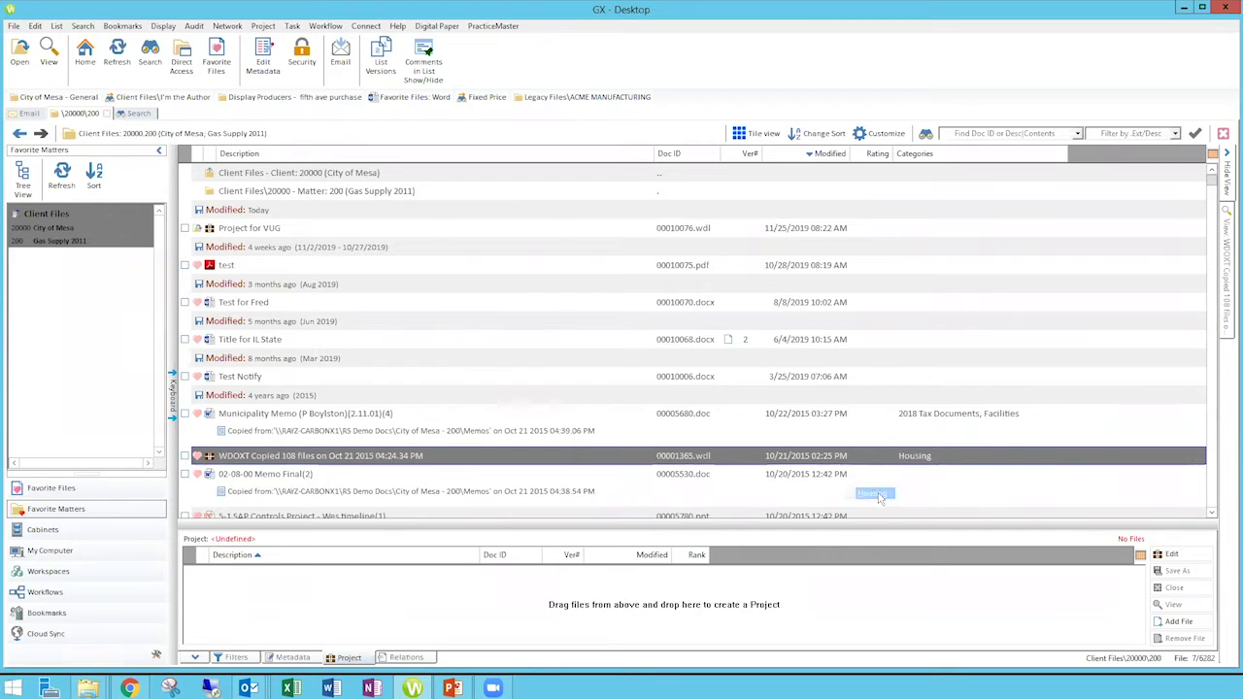
pyautogui.click(937, 457)
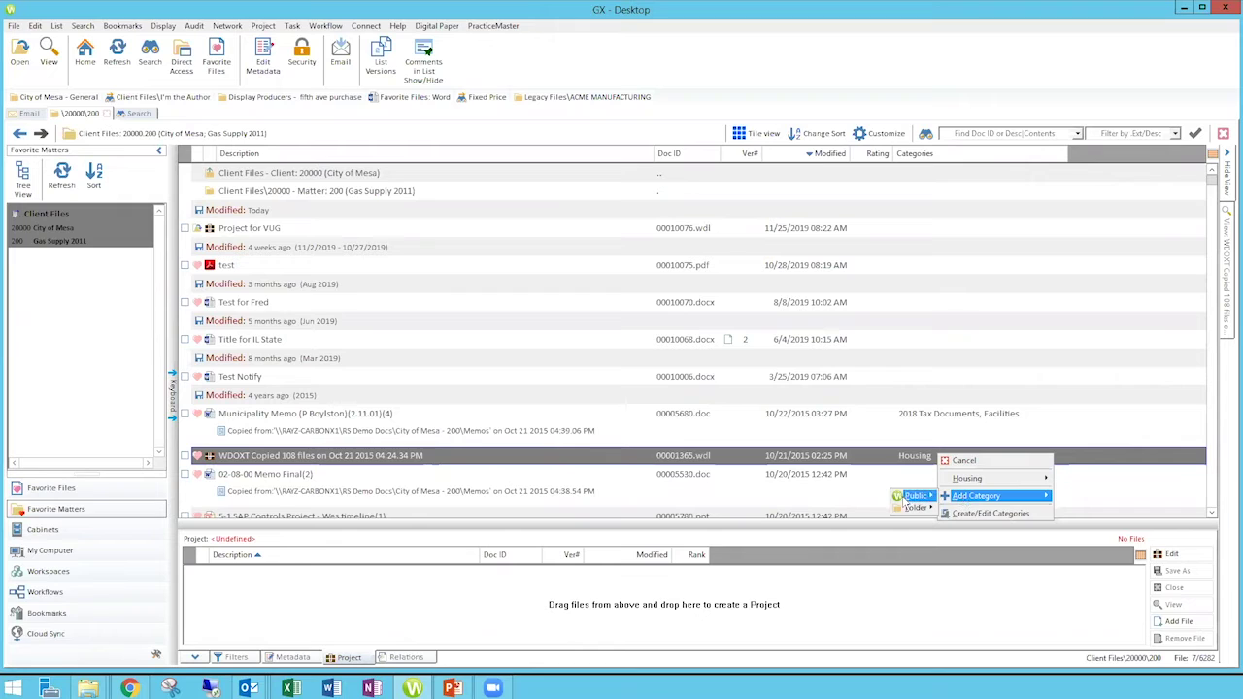
pyautogui.moveTo(912, 511)
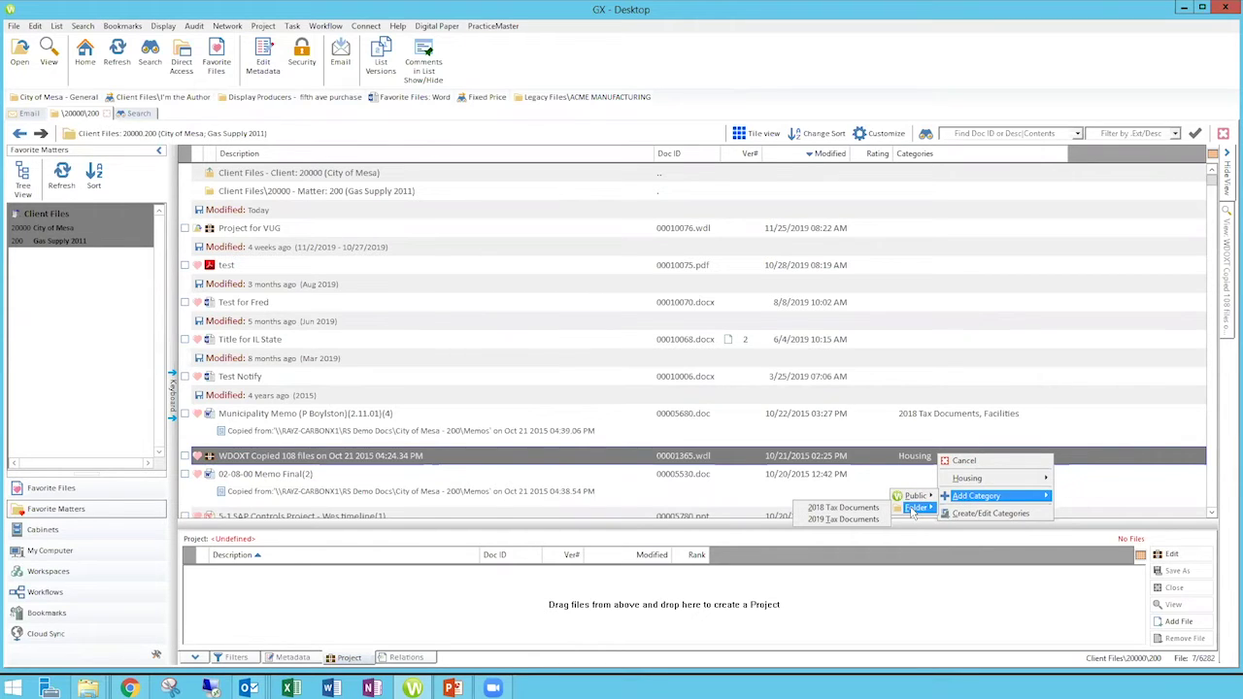
pyautogui.click(845, 520)
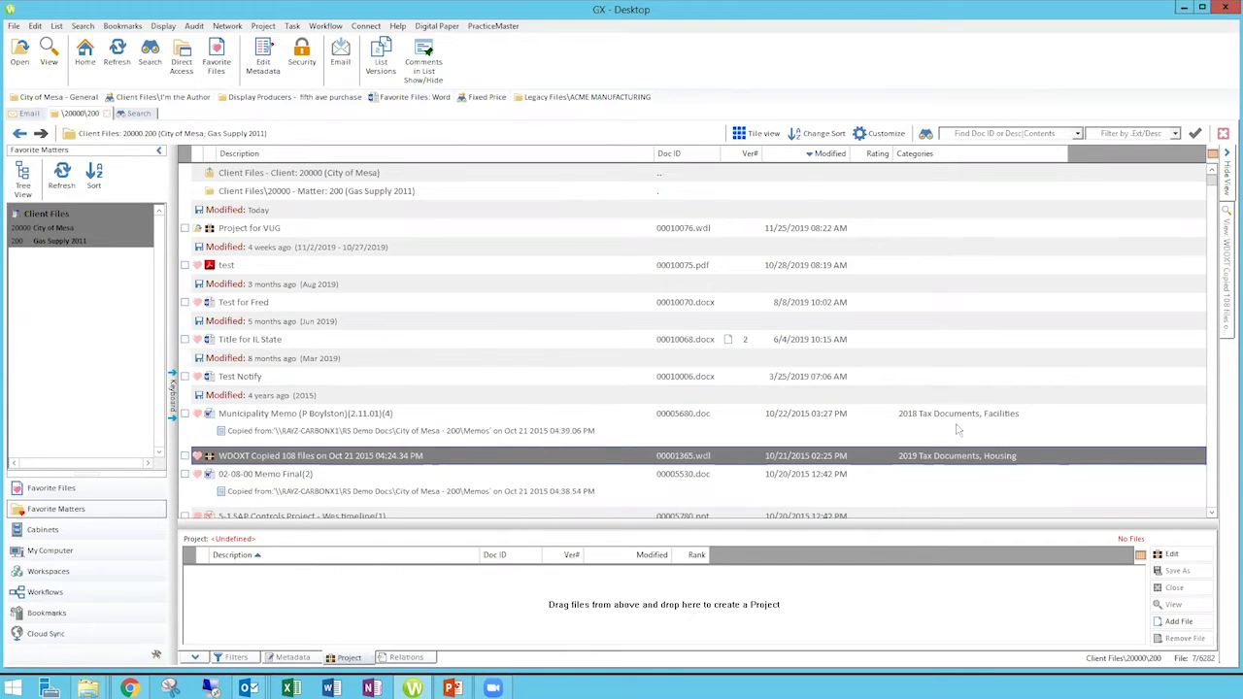
# - Display the filters for the file list and assign the public category Facilities to the Test Notify document
pyautogui.click(234, 659)
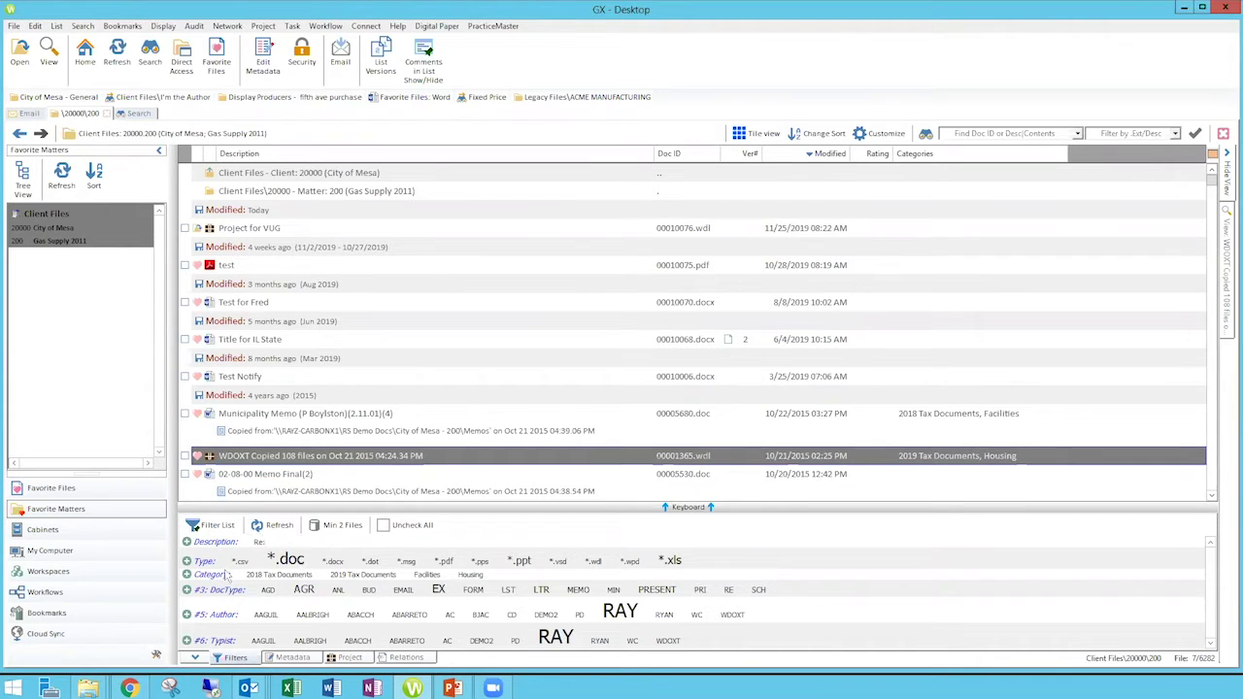
pyautogui.rightClick(919, 379)
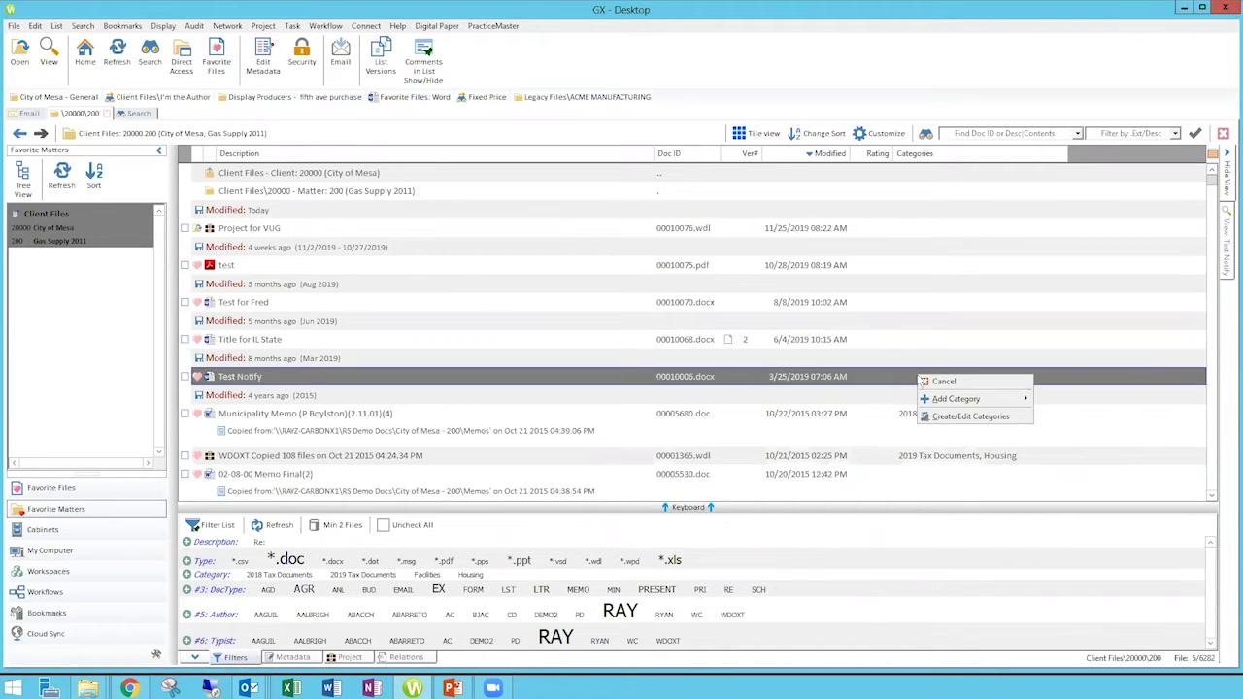
pyautogui.moveTo(923, 400)
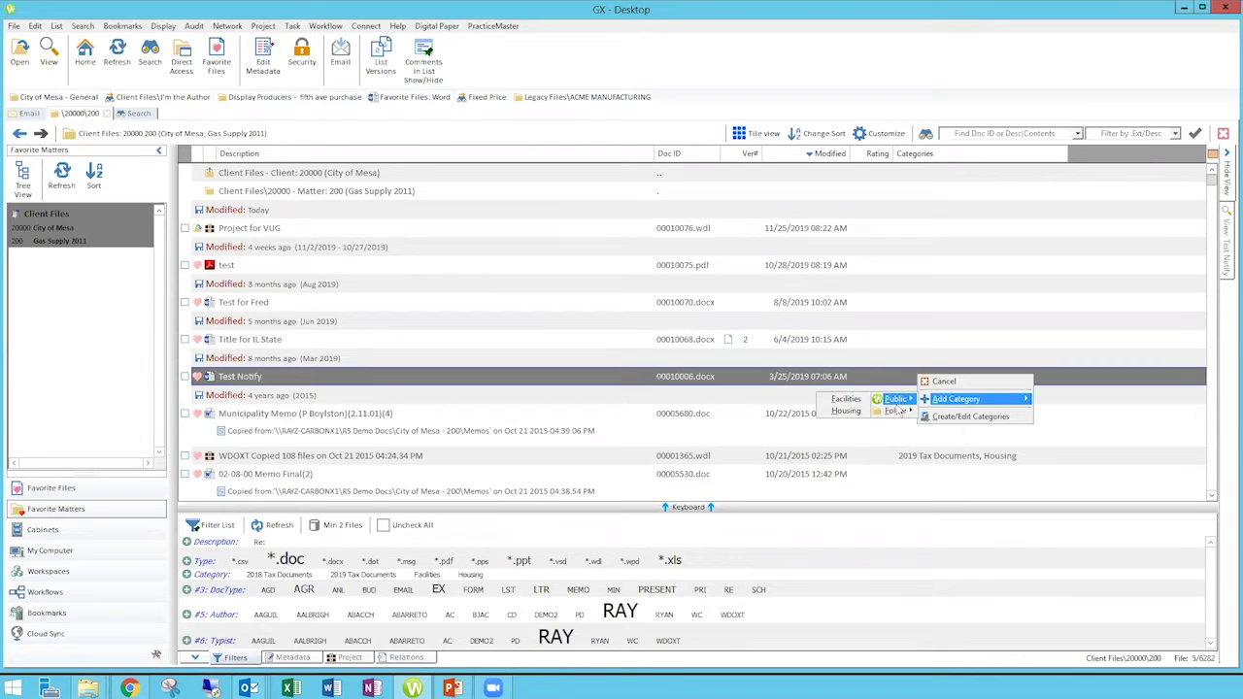
pyautogui.click(847, 408)
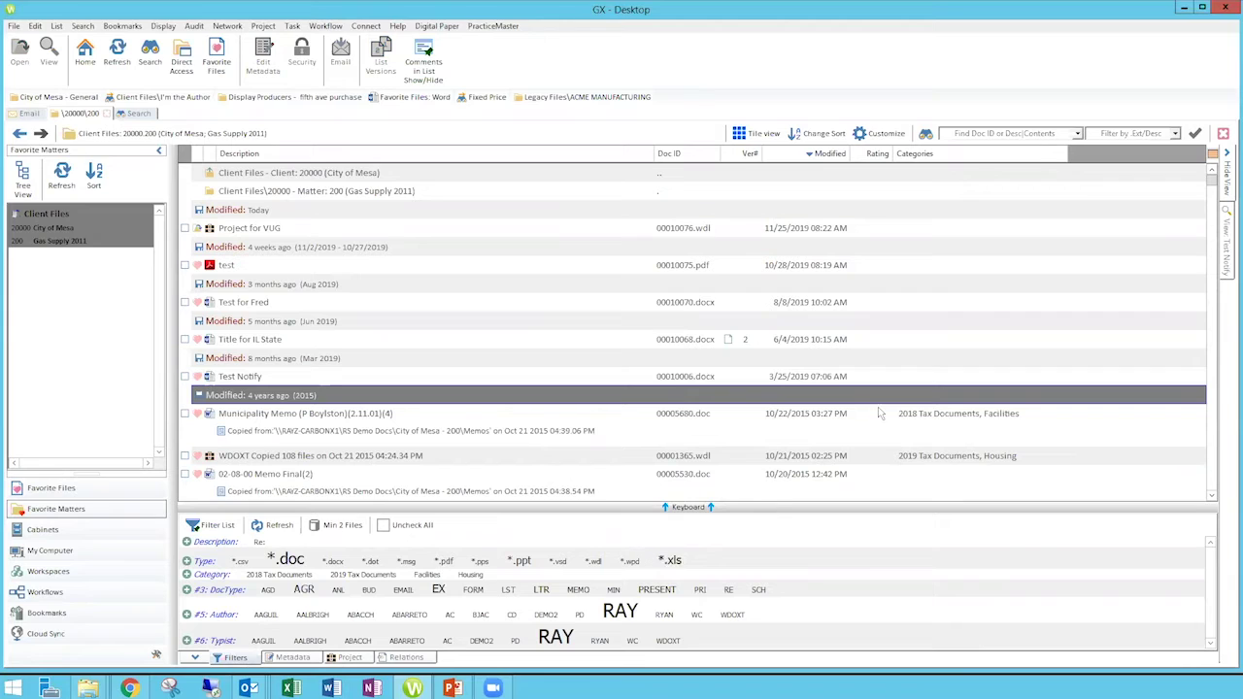
pyautogui.rightClick(921, 380)
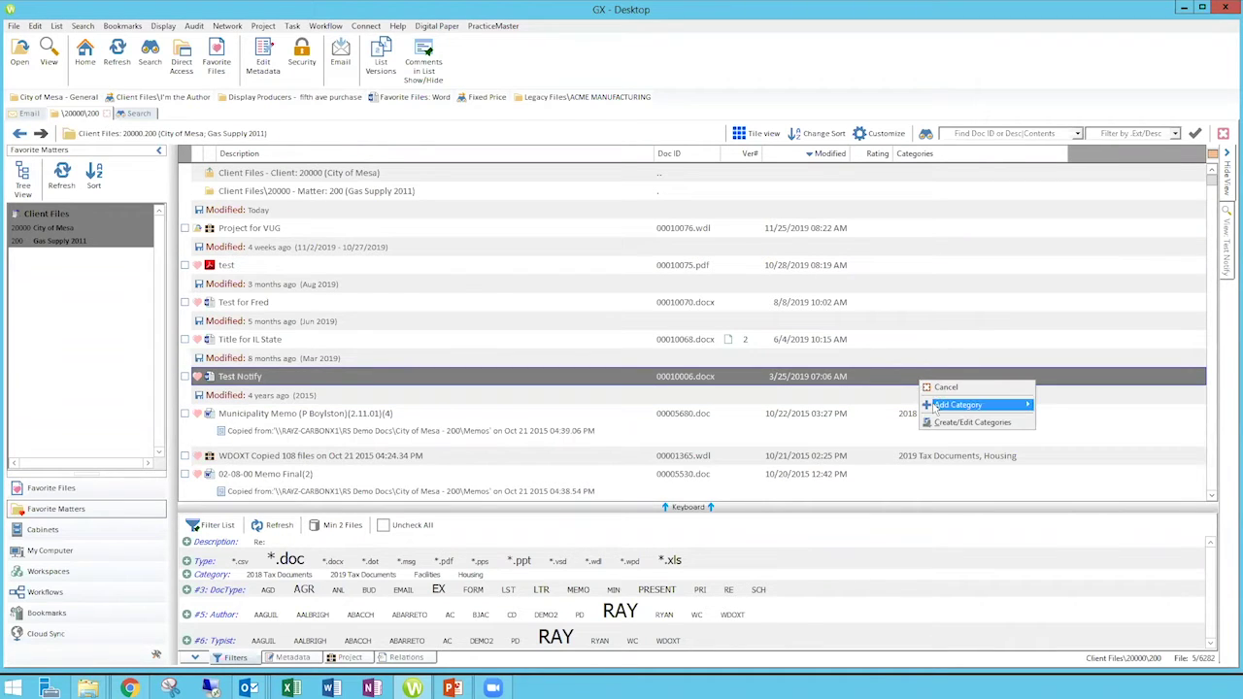
pyautogui.moveTo(931, 405)
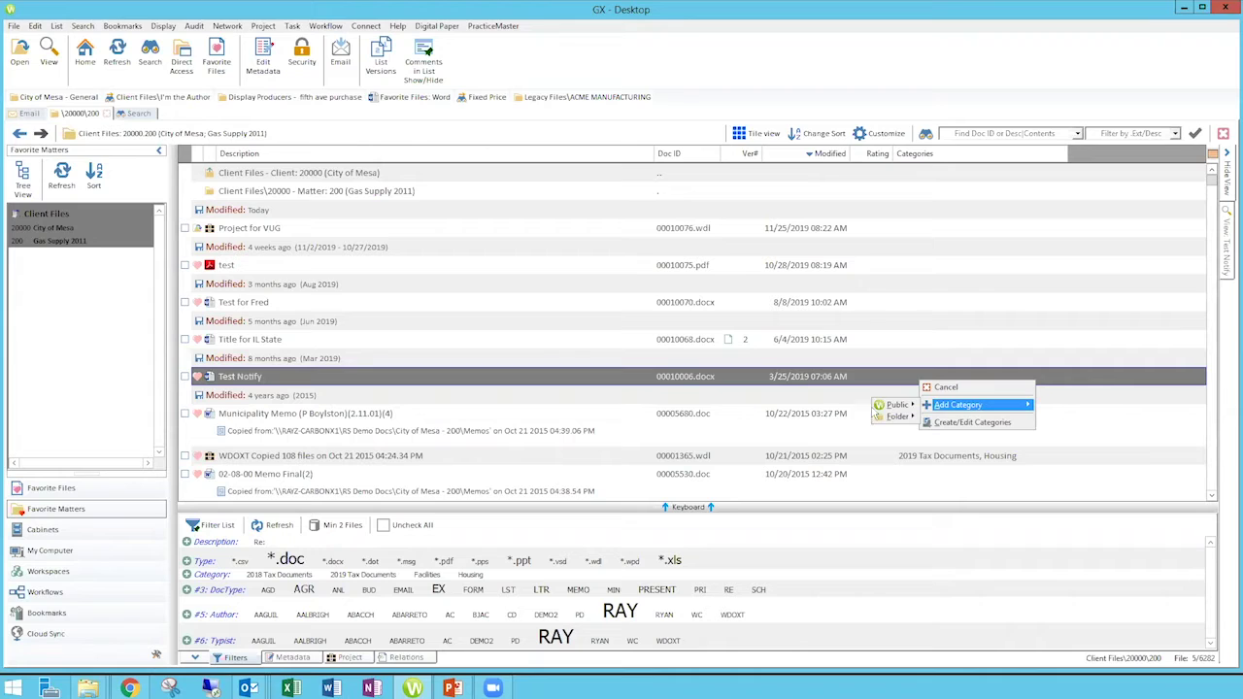
pyautogui.moveTo(879, 406)
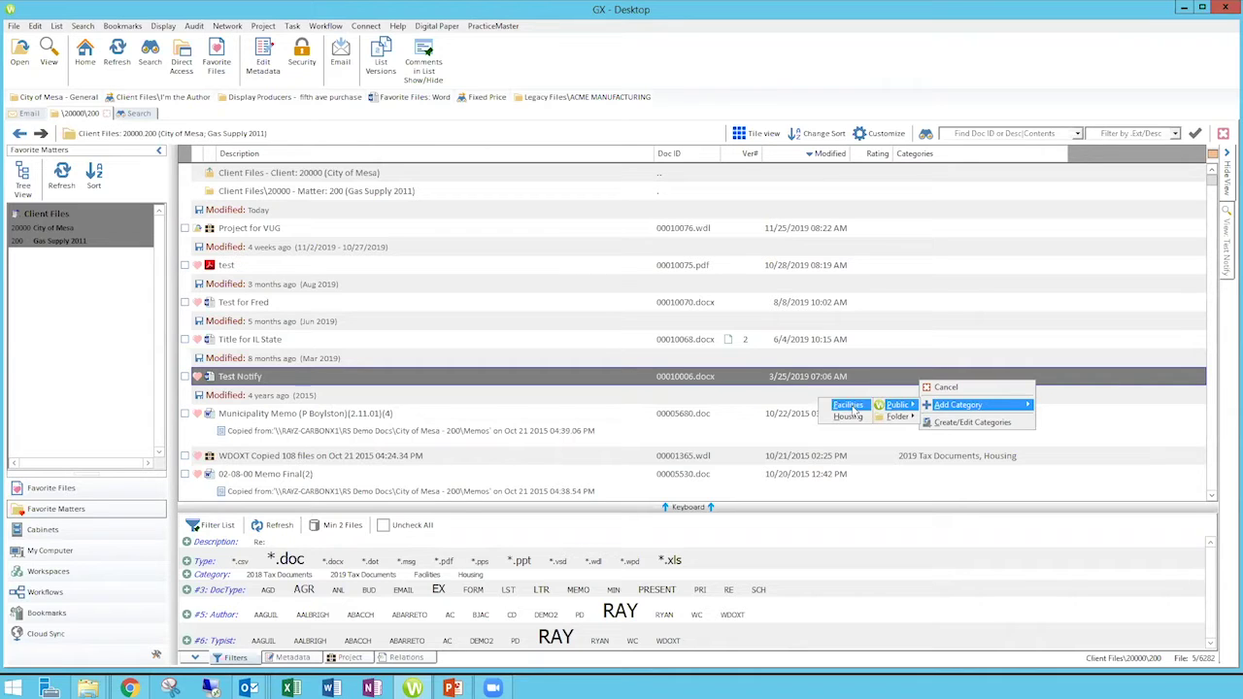
pyautogui.click(847, 405)
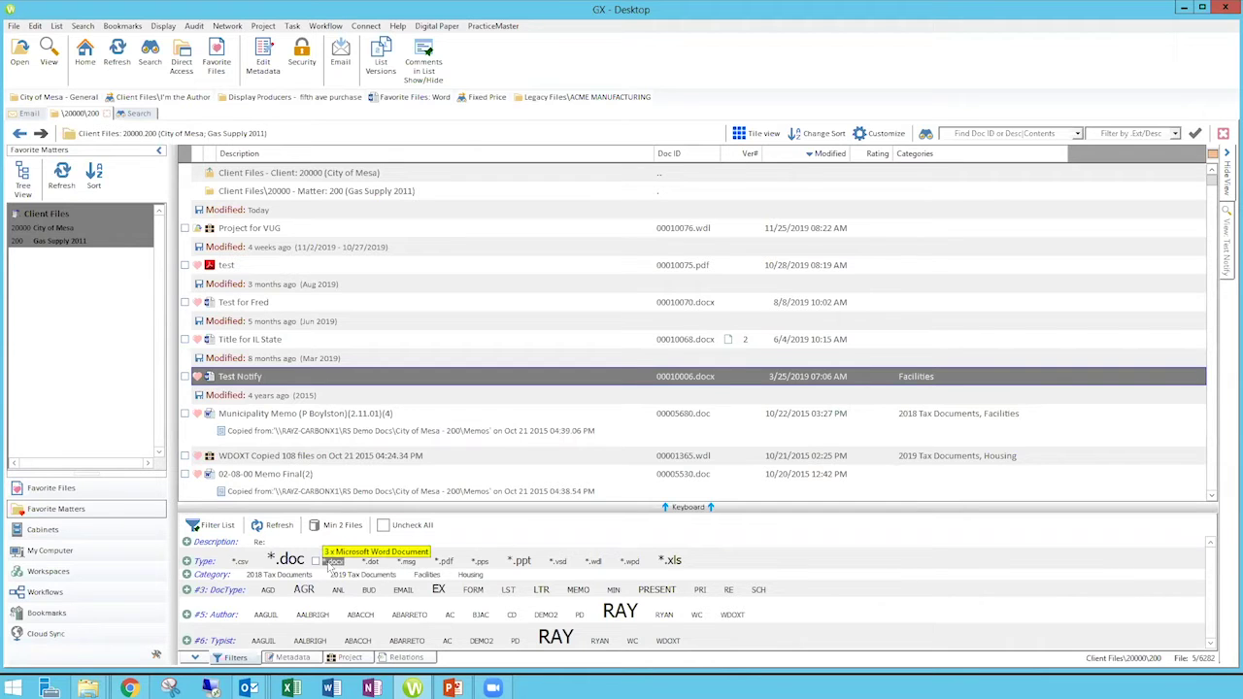
# - Filter the file list by the Facilities category and include Housing in the category filter
pyautogui.click(409, 576)
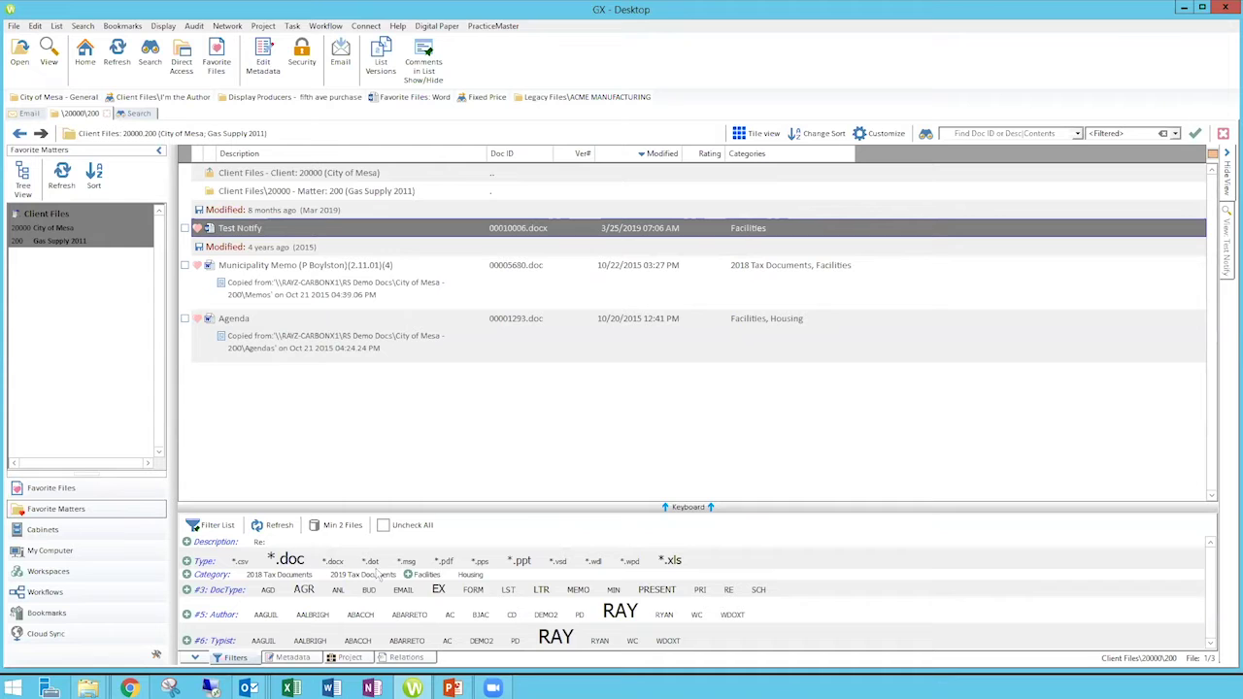
pyautogui.click(452, 575)
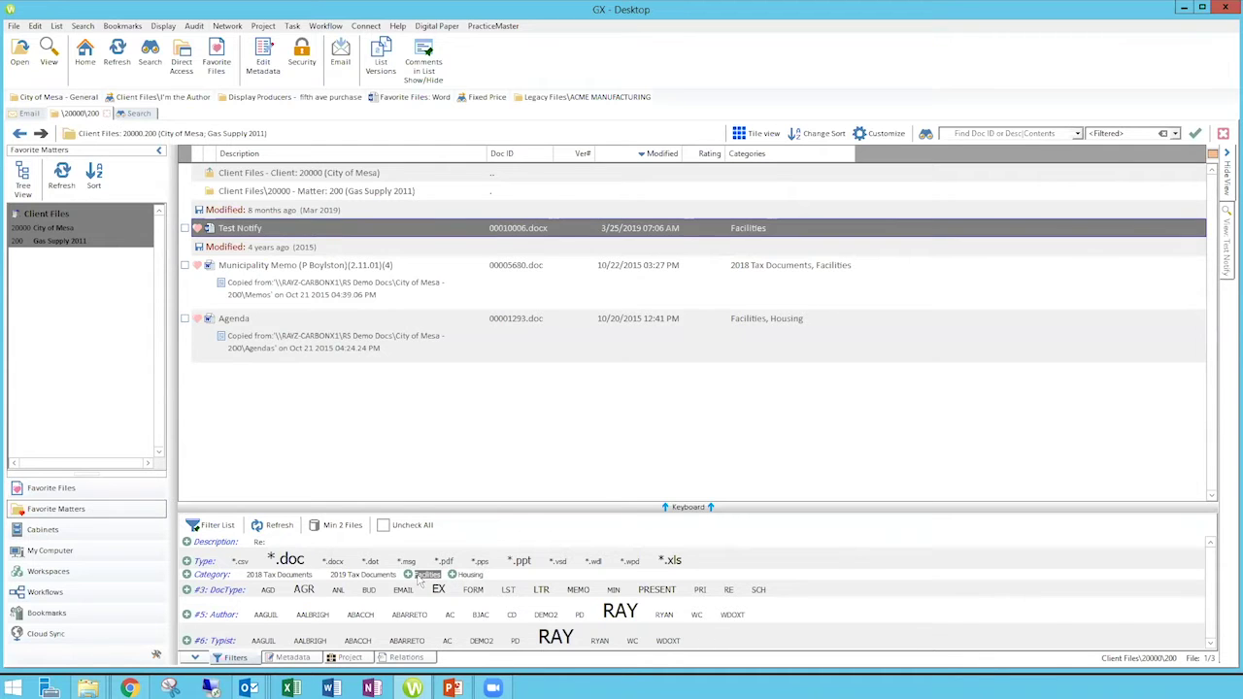
# - Limit the category filter to Housing, sort the list by category, and view the groups as tiles before returning to list view
pyautogui.click(425, 575)
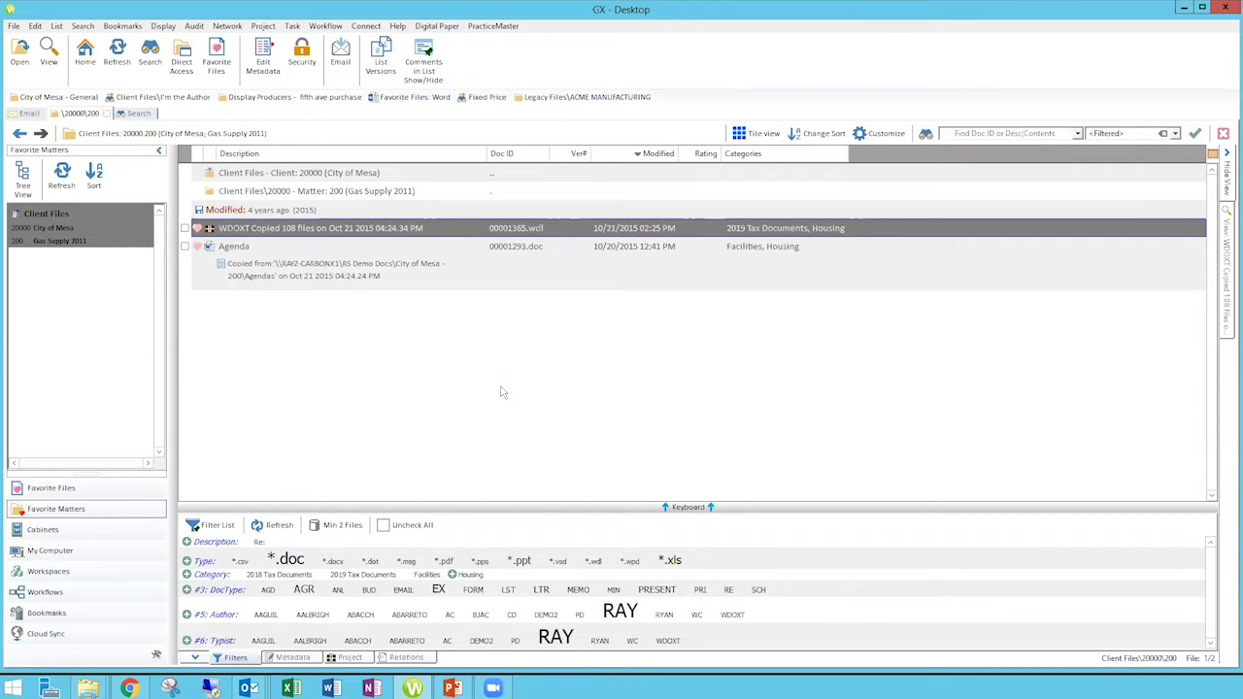
pyautogui.click(745, 154)
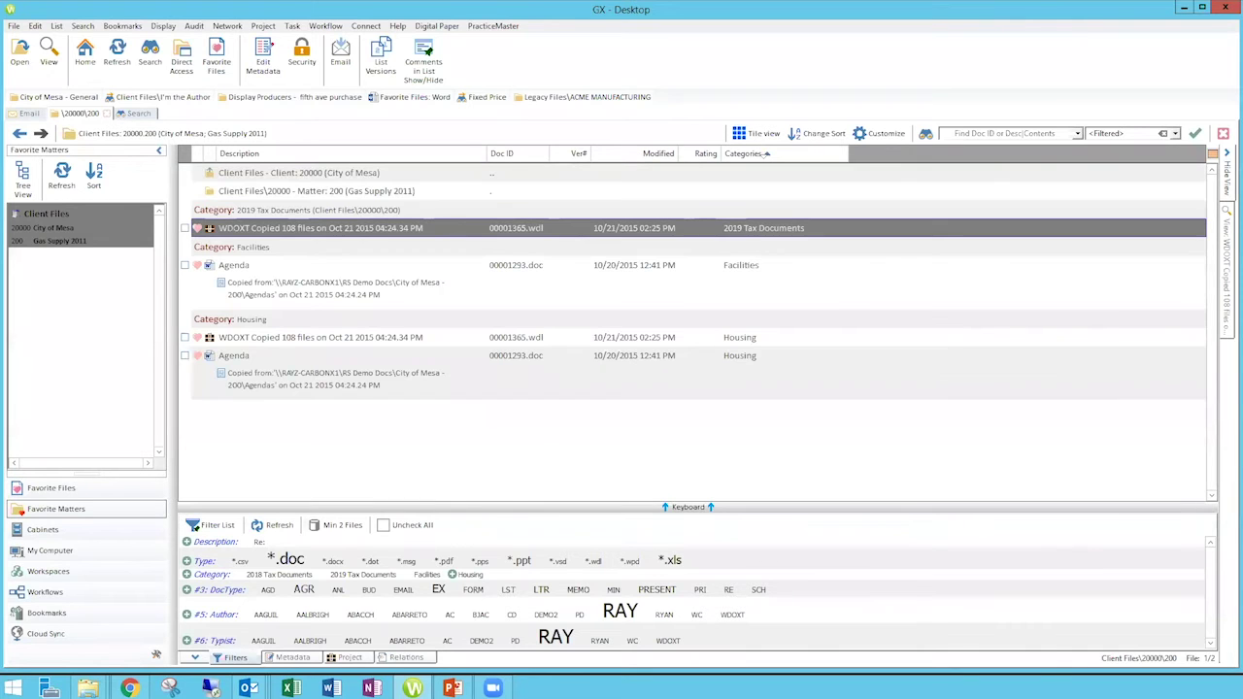
pyautogui.click(756, 134)
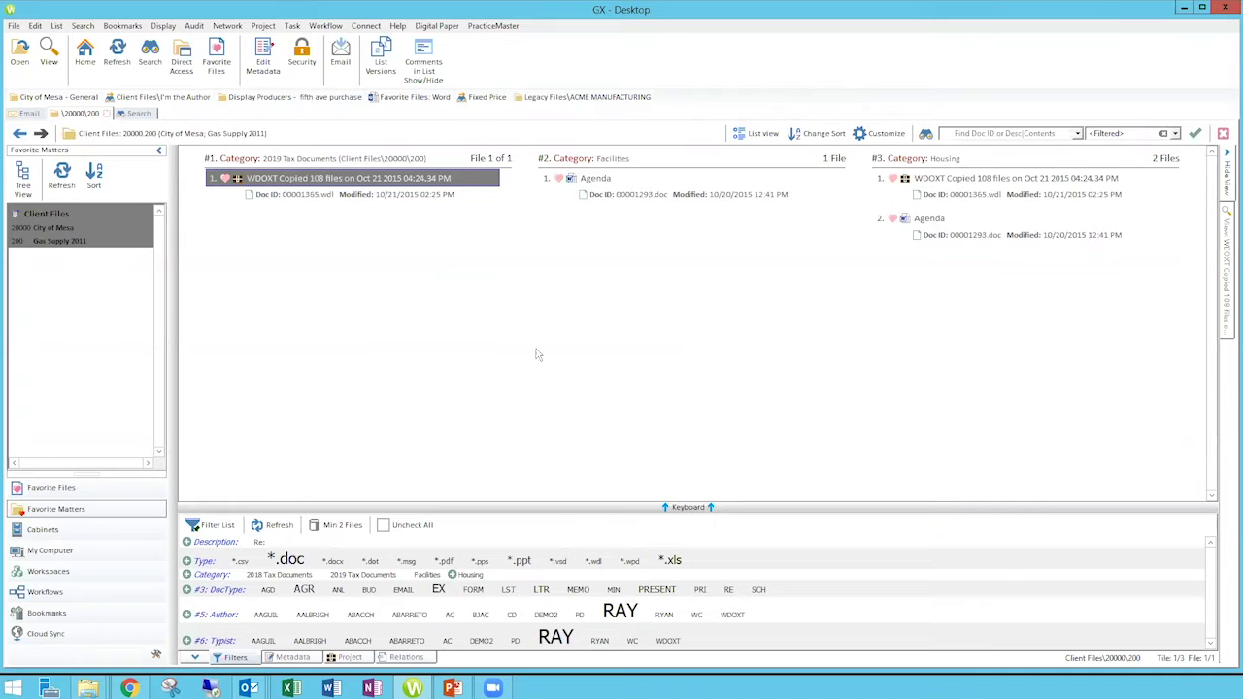
pyautogui.click(761, 132)
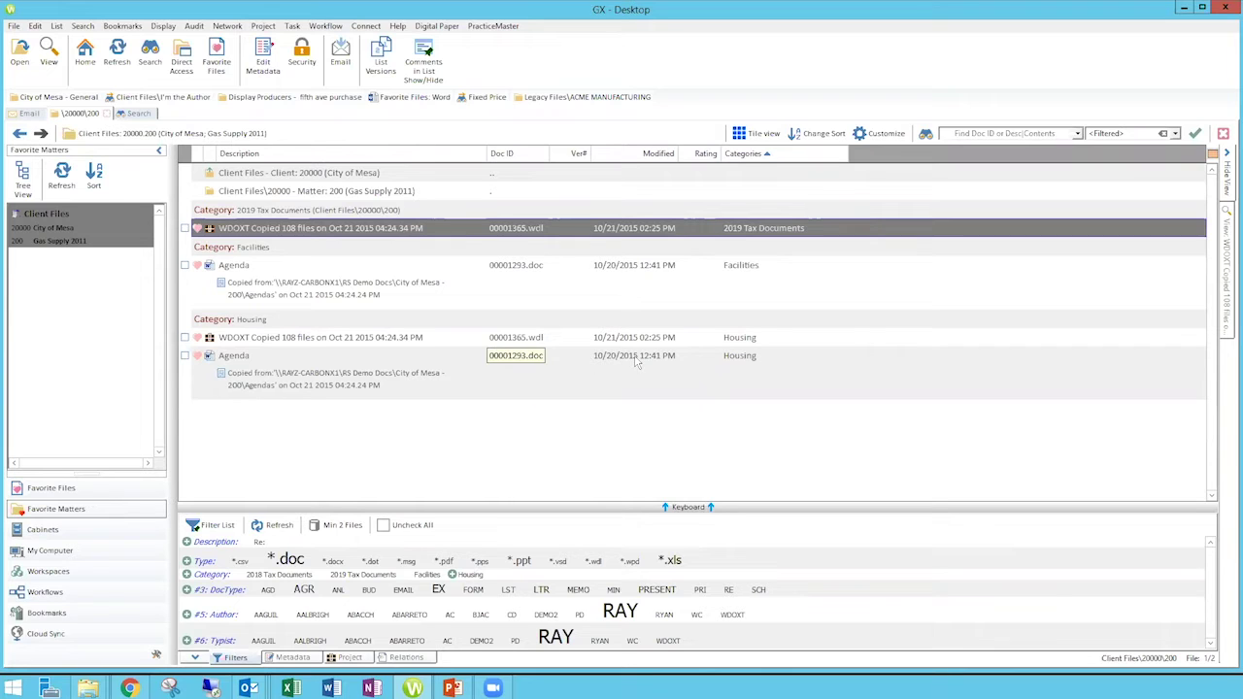
# - Add Facilities back to the category filter and sort the file list by modified date, newest first
pyautogui.click(427, 575)
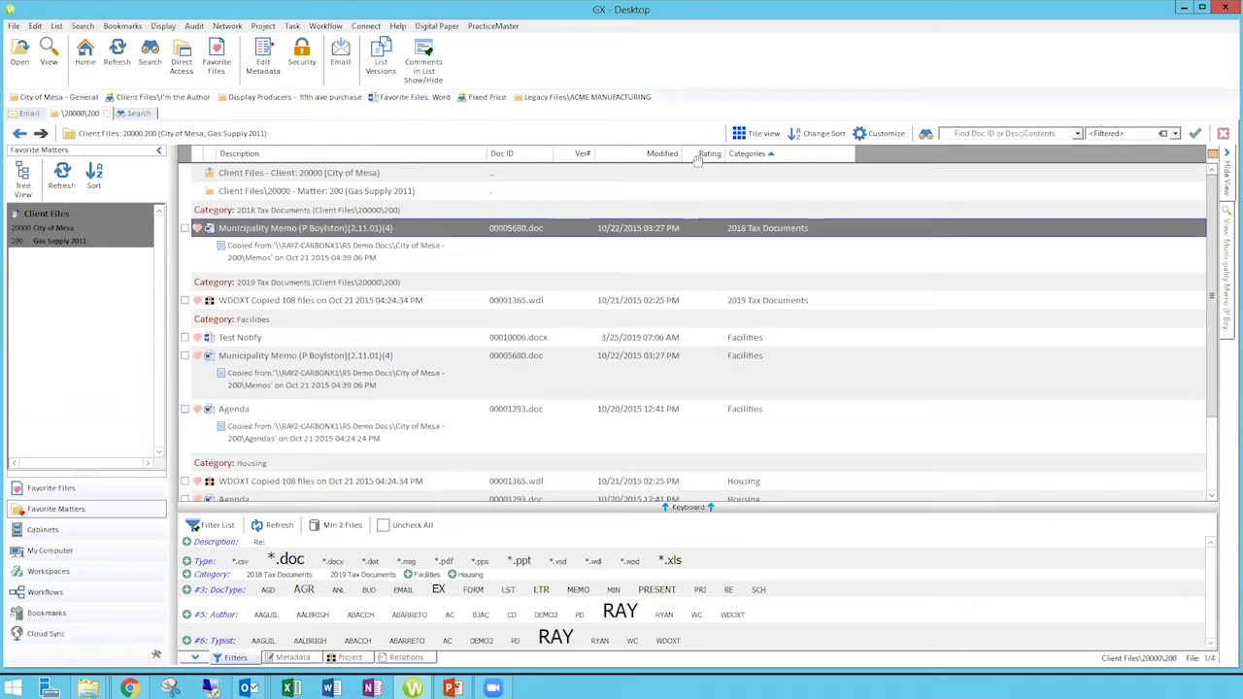
pyautogui.click(641, 153)
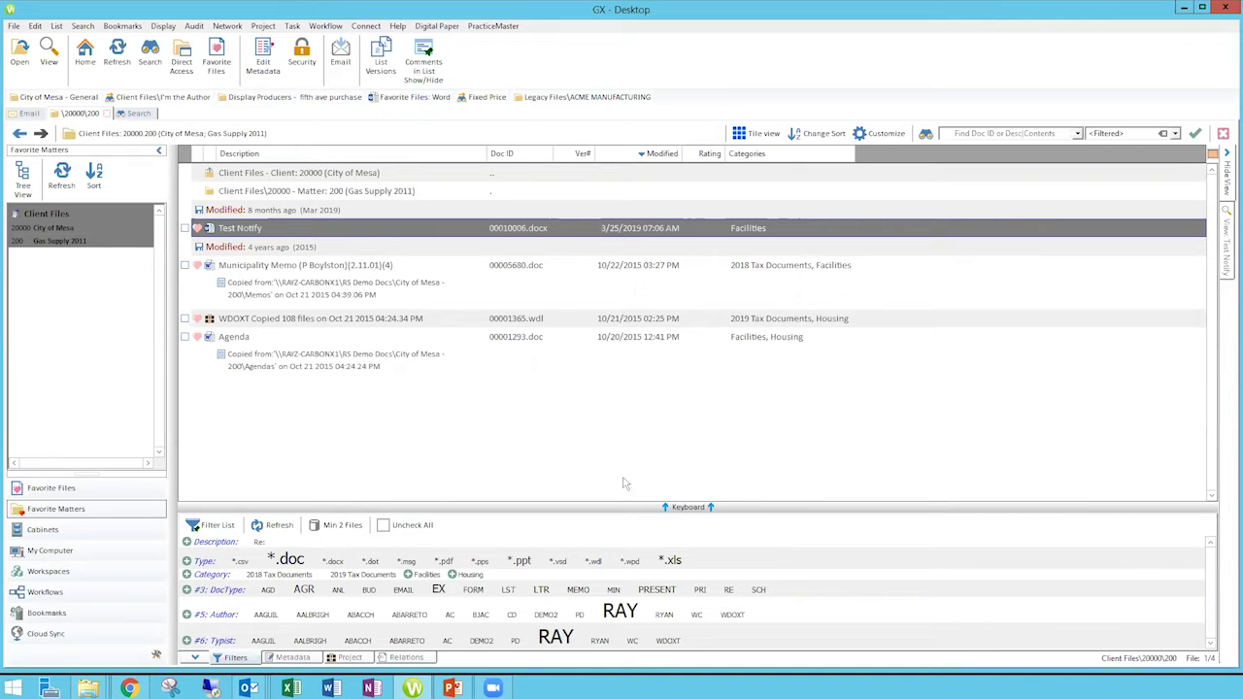
# - Remove Facilities and Housing from the category filter, and exclude files in the Facilities category instead
pyautogui.click(454, 575)
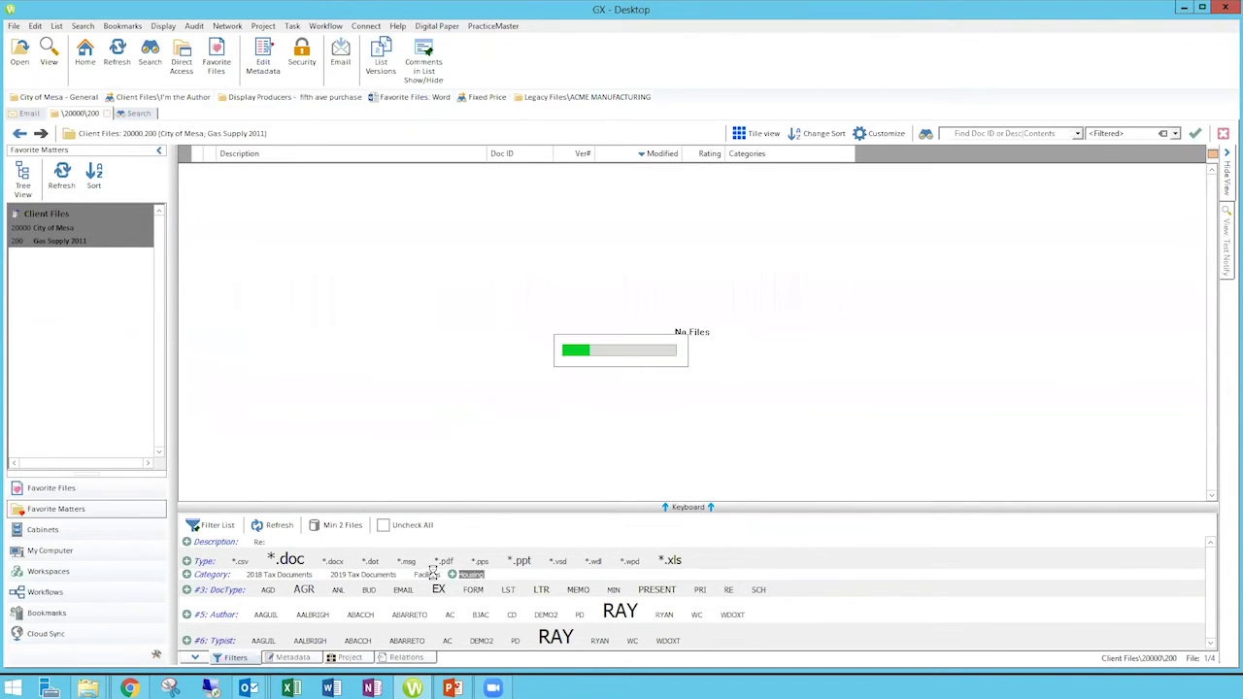
pyautogui.click(454, 575)
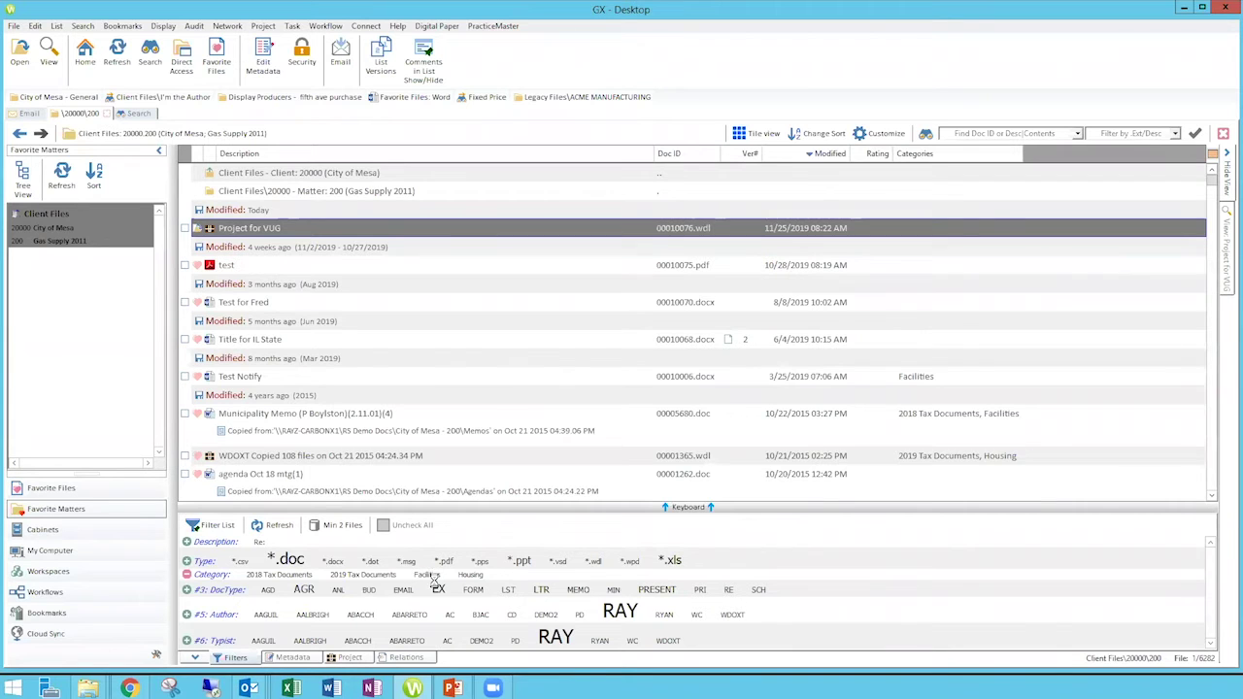
pyautogui.click(425, 575)
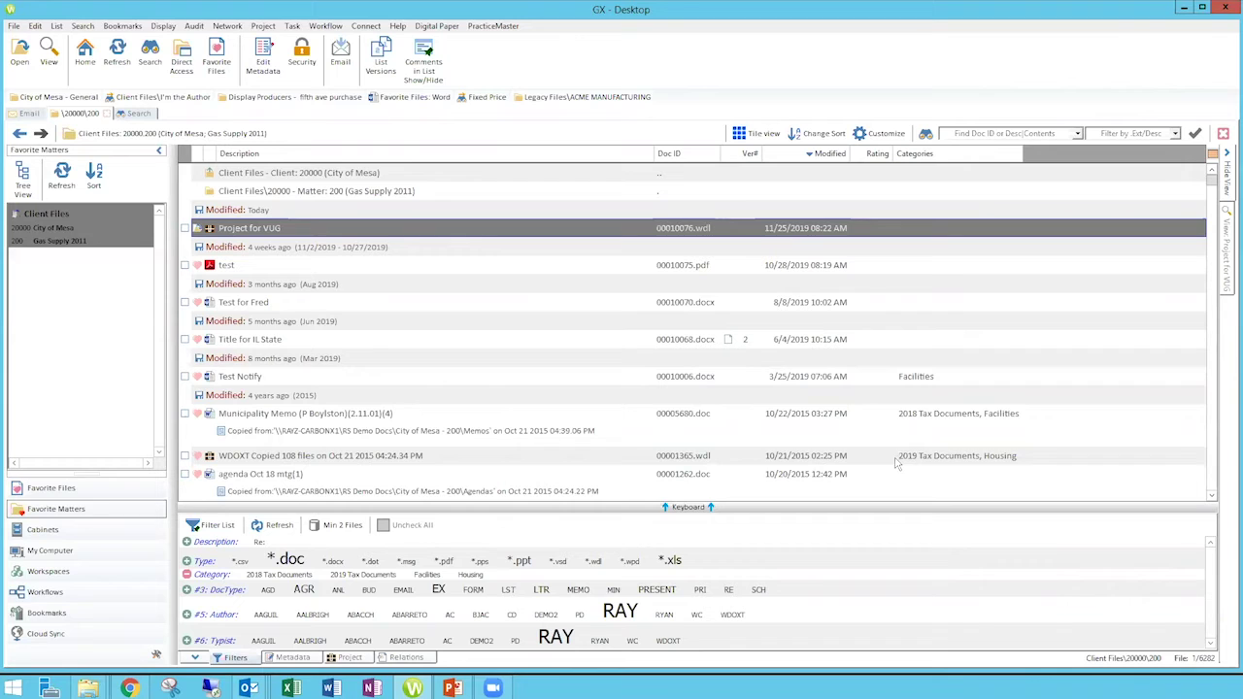
pyautogui.click(408, 577)
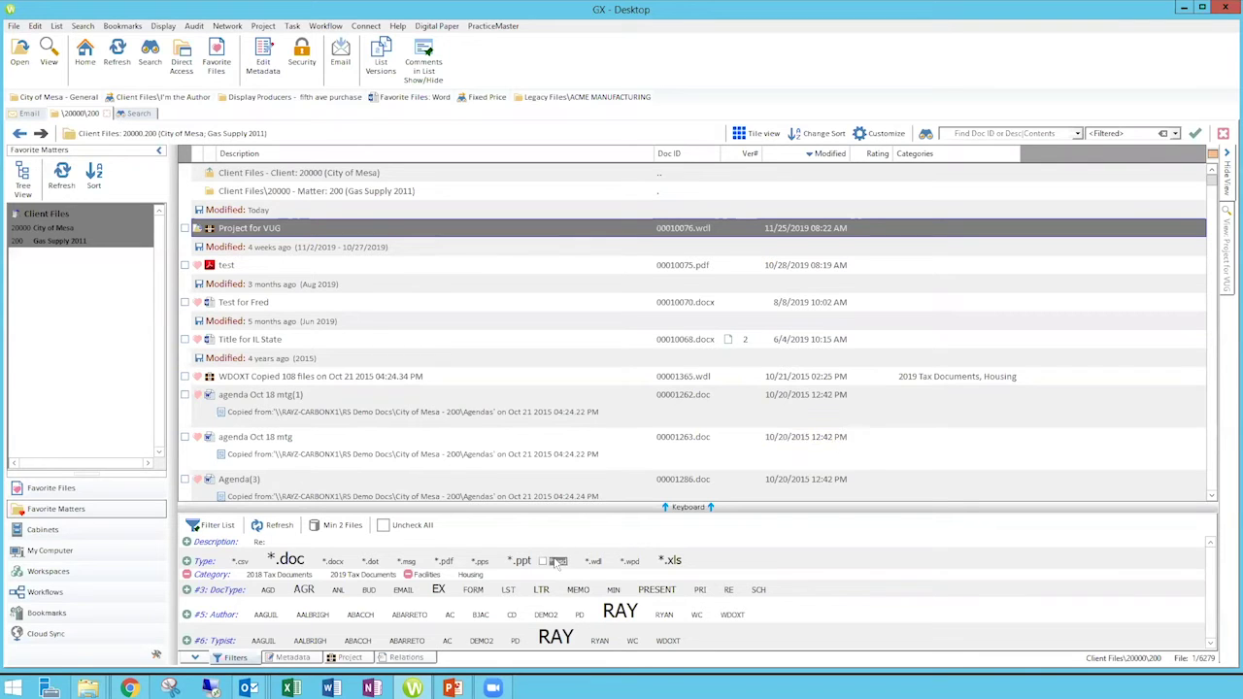
# - Clear all filters from the file list and collapse the filter area
pyautogui.click(390, 525)
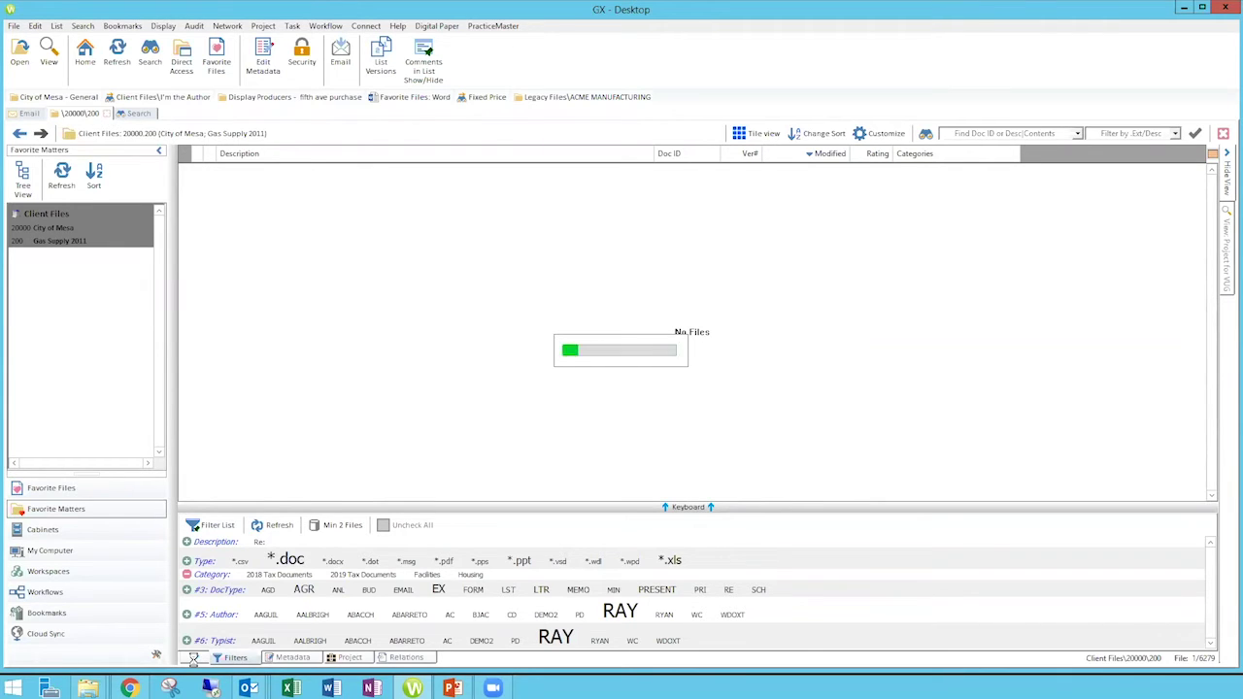
pyautogui.click(194, 659)
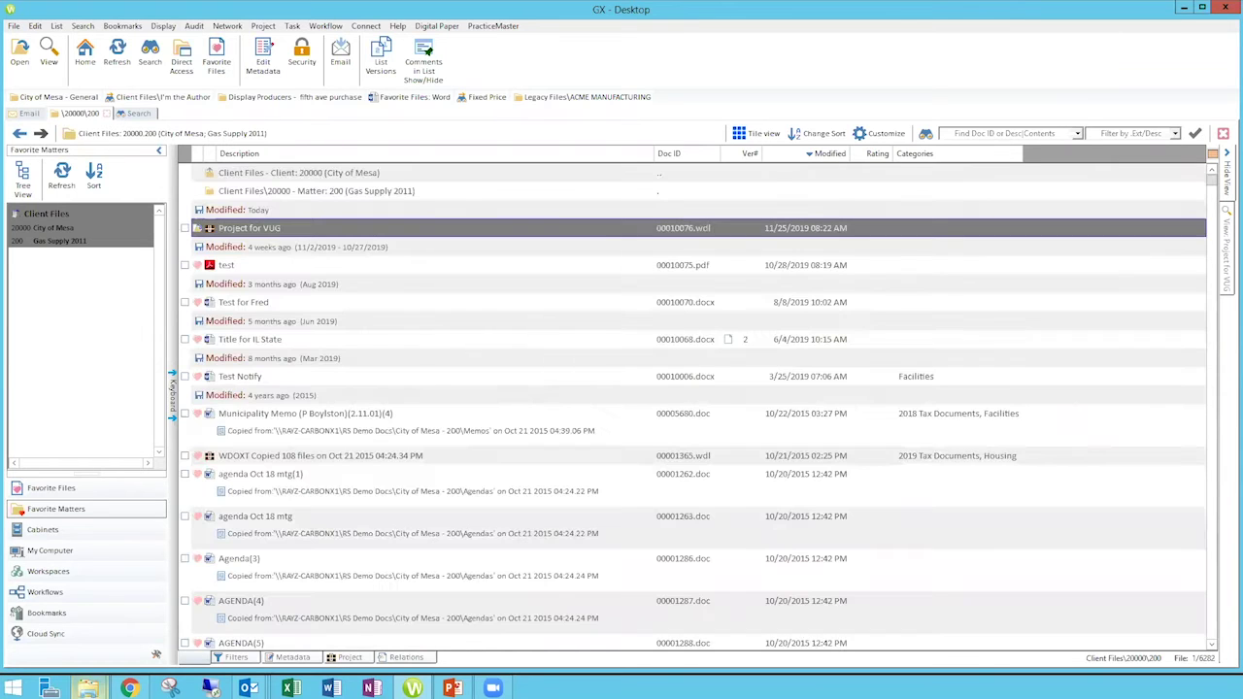
# - Build a new project from the Title for IL State, Municipality Memo and agenda Oct 18 mtg(1) files, and enlarge the project area
pyautogui.click(347, 658)
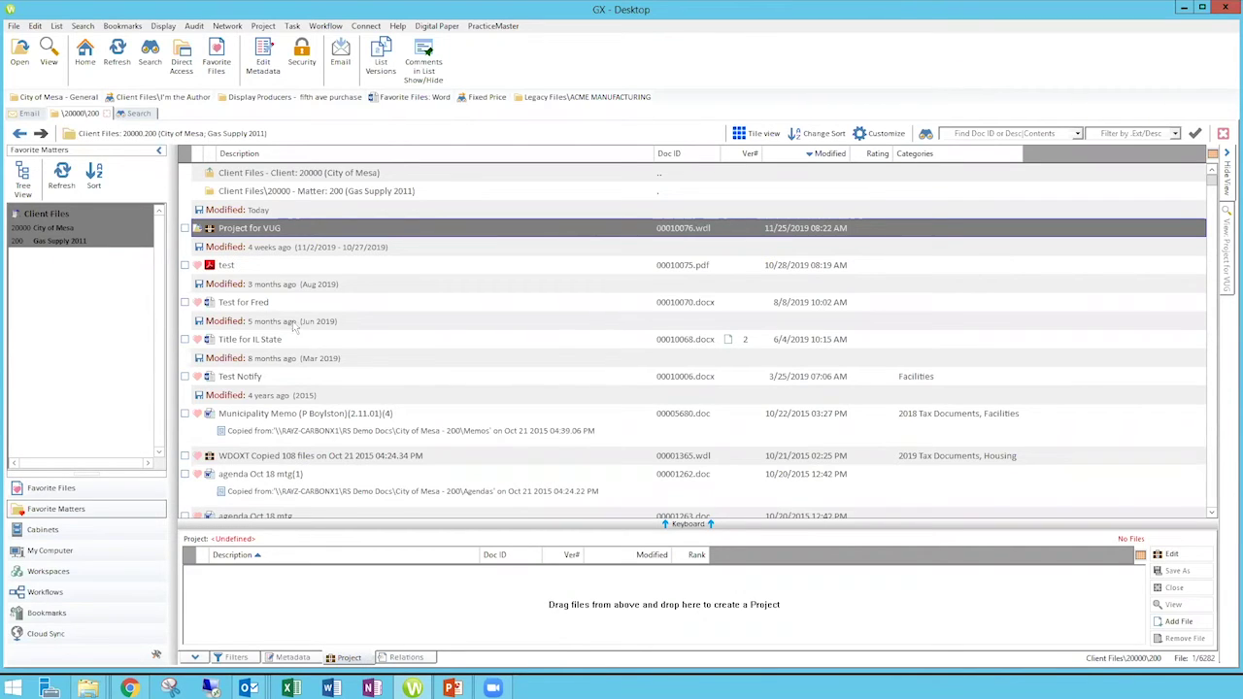
pyautogui.moveTo(269, 339); pyautogui.dragTo(342, 595)
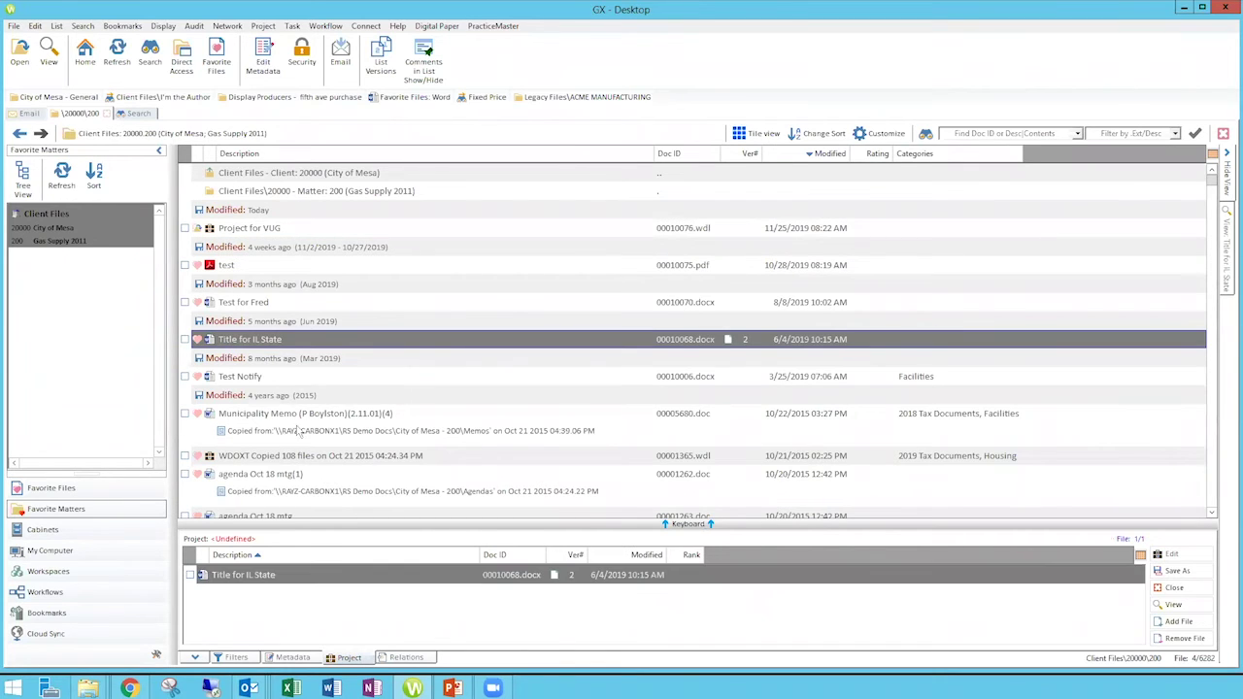
pyautogui.moveTo(295, 417); pyautogui.dragTo(362, 589)
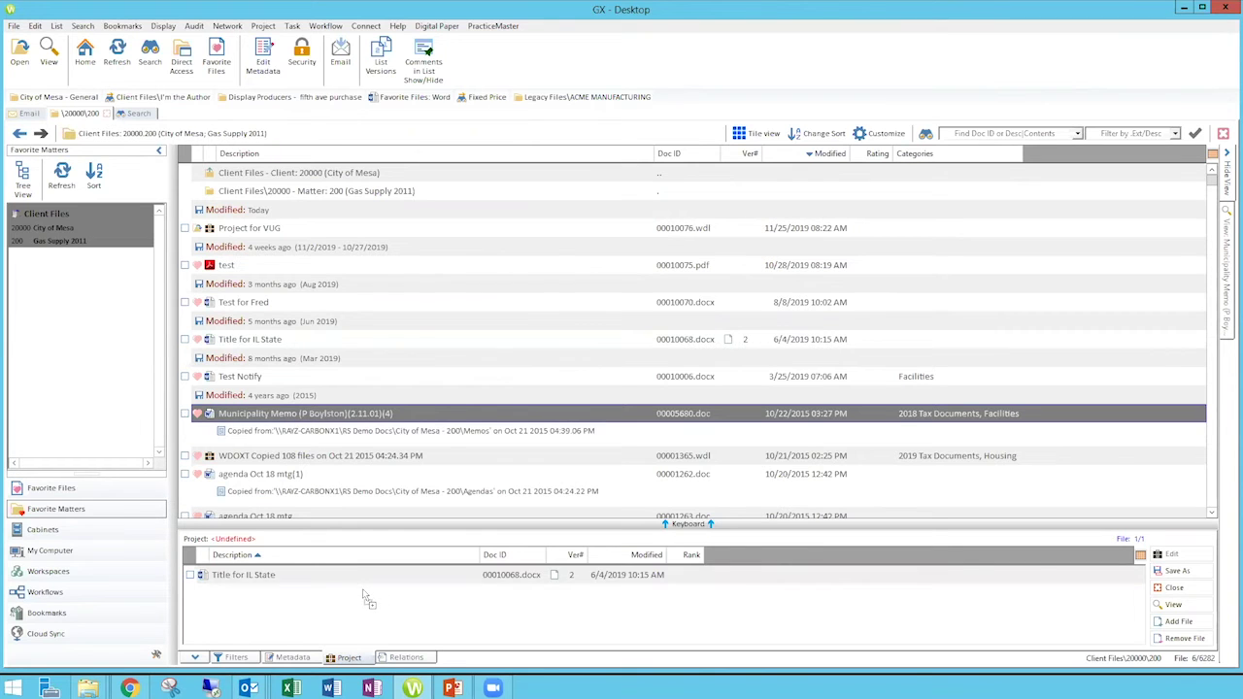
pyautogui.click(296, 474)
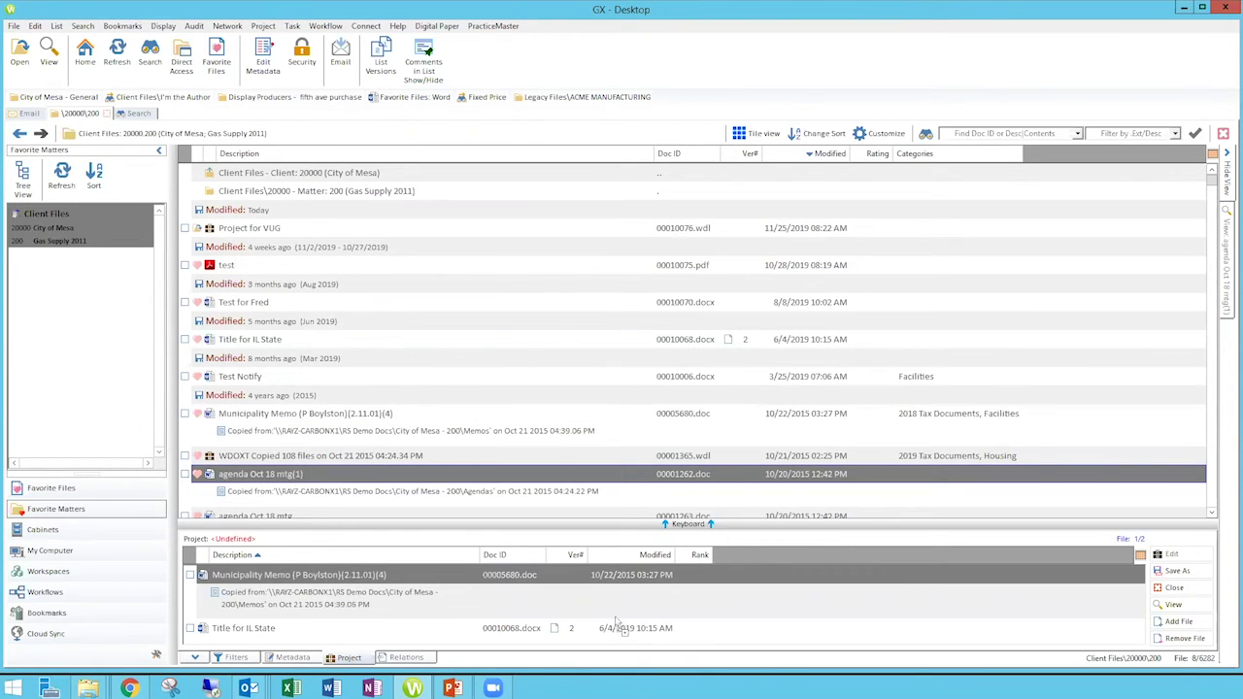
pyautogui.moveTo(692, 637); pyautogui.dragTo(694, 636)
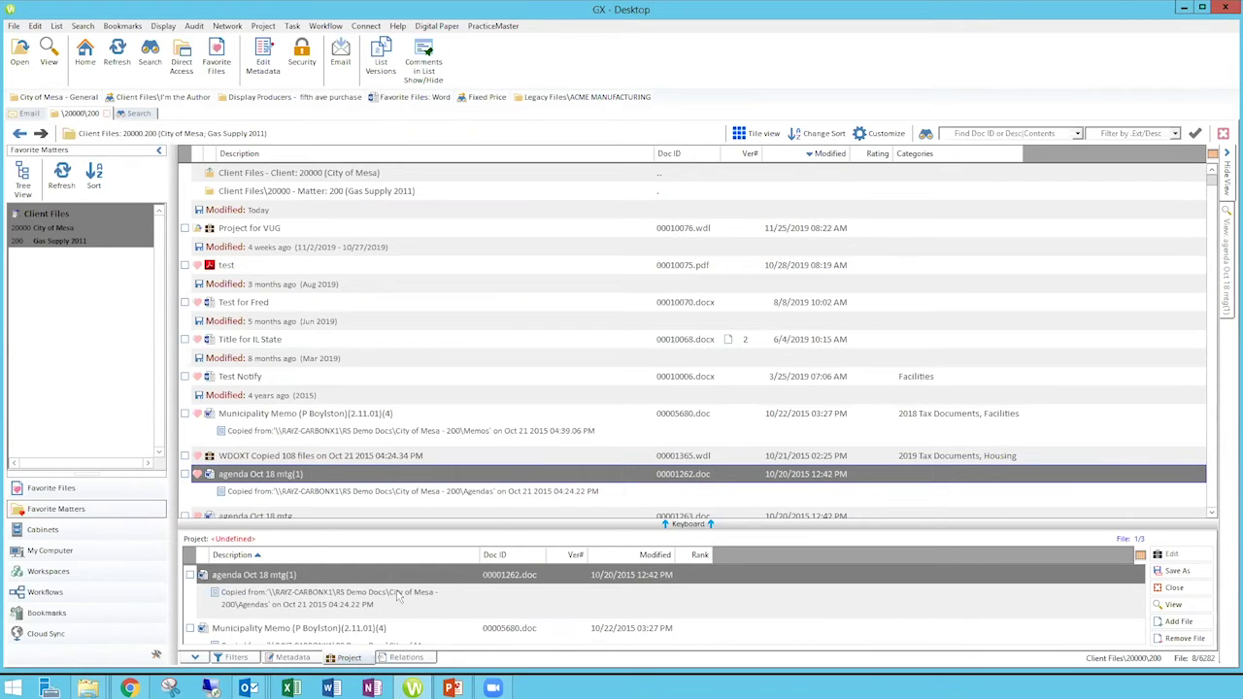
pyautogui.moveTo(505, 445); pyautogui.dragTo(505, 447)
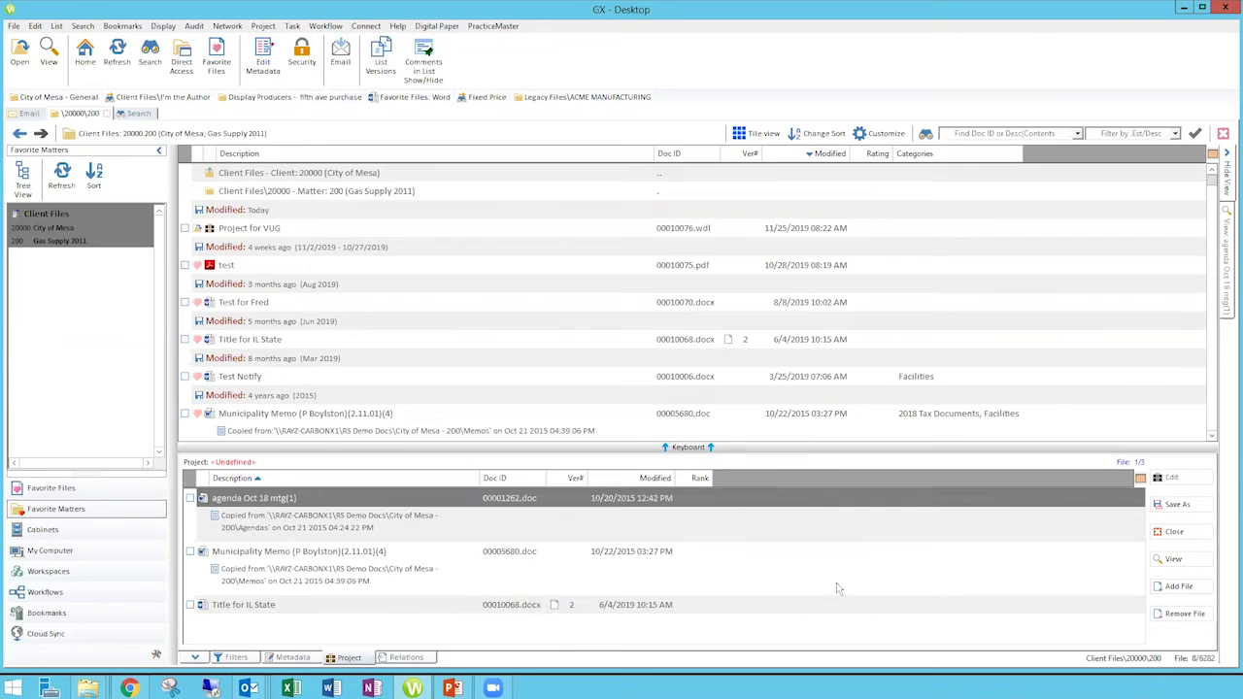
# - Start saving the project to Client Files under client City of Mesa, matter Gas Supply 2011 and document type Schedule
pyautogui.click(1175, 505)
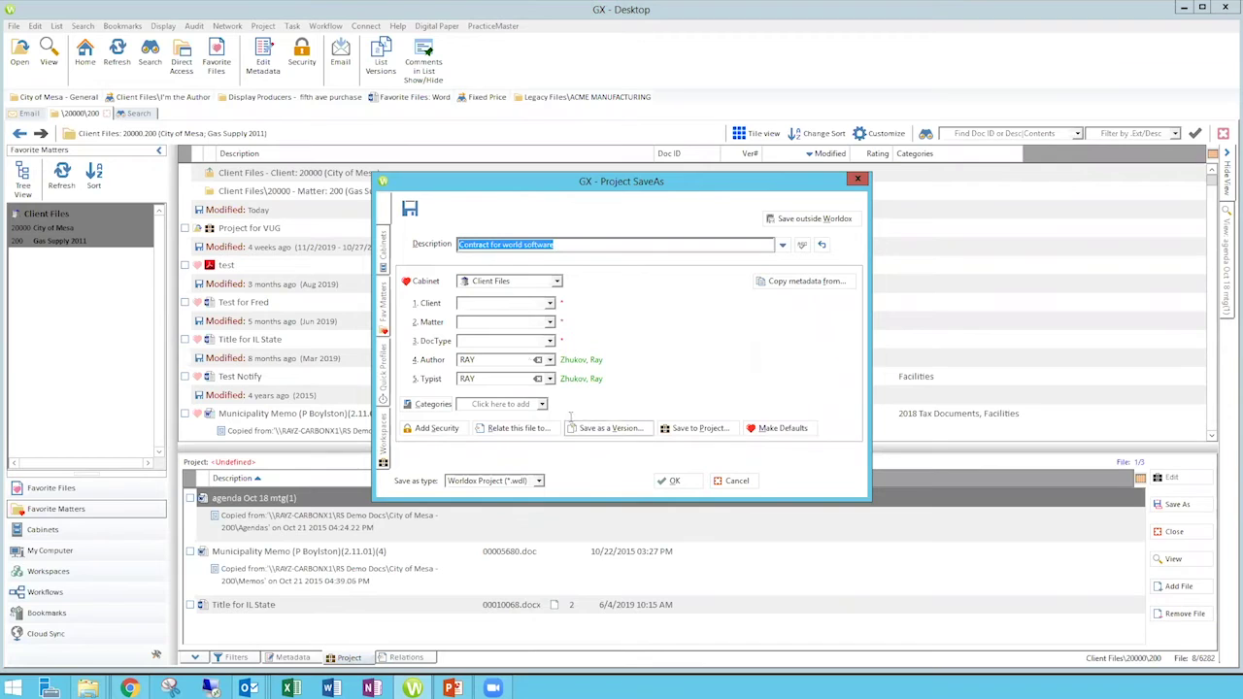
pyautogui.click(550, 304)
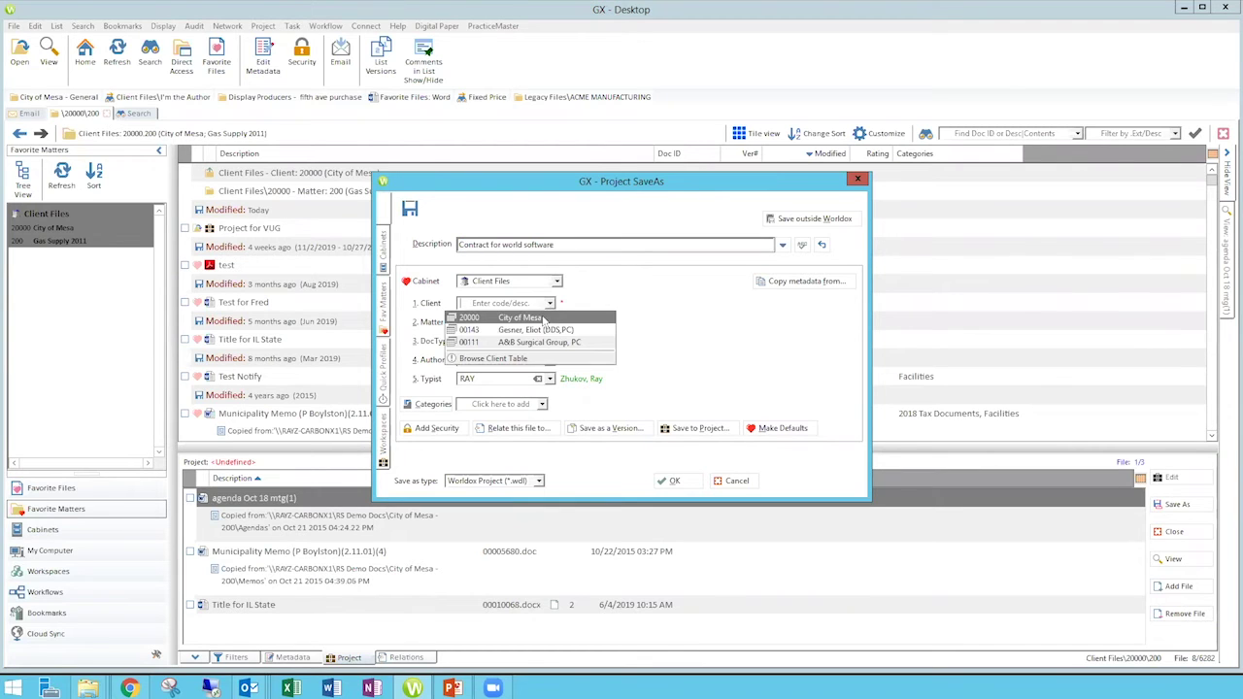
pyautogui.click(544, 318)
pyautogui.click(550, 323)
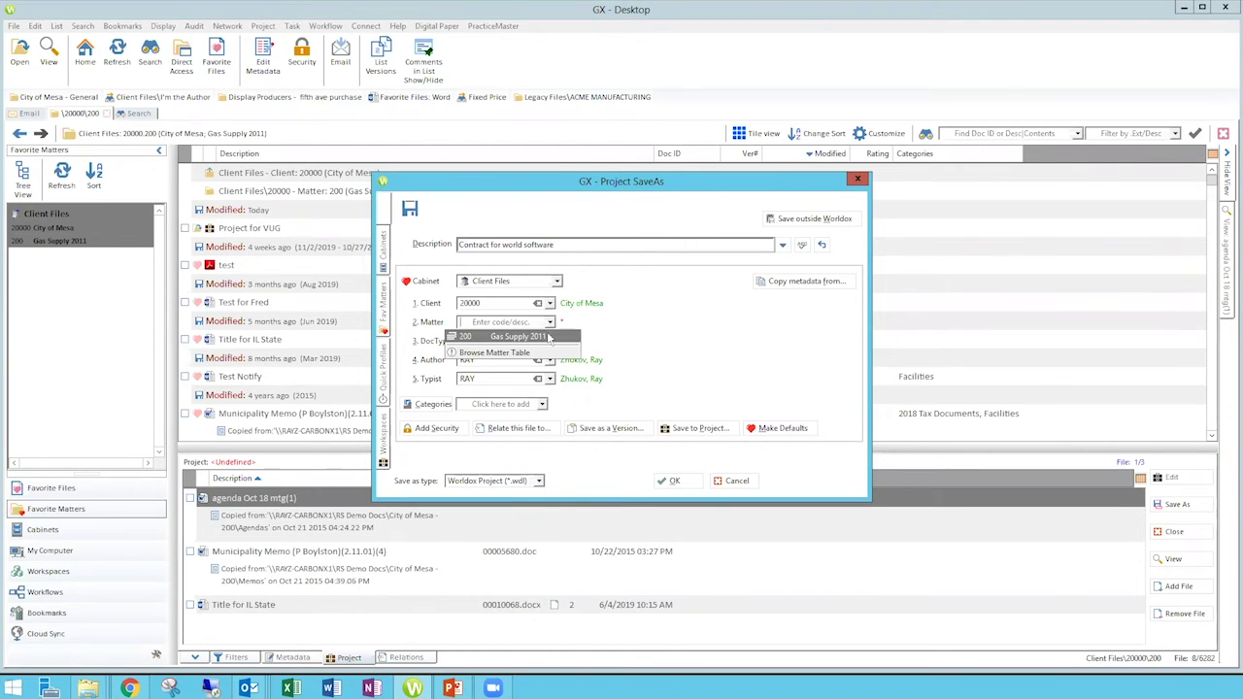
pyautogui.click(550, 336)
pyautogui.click(551, 341)
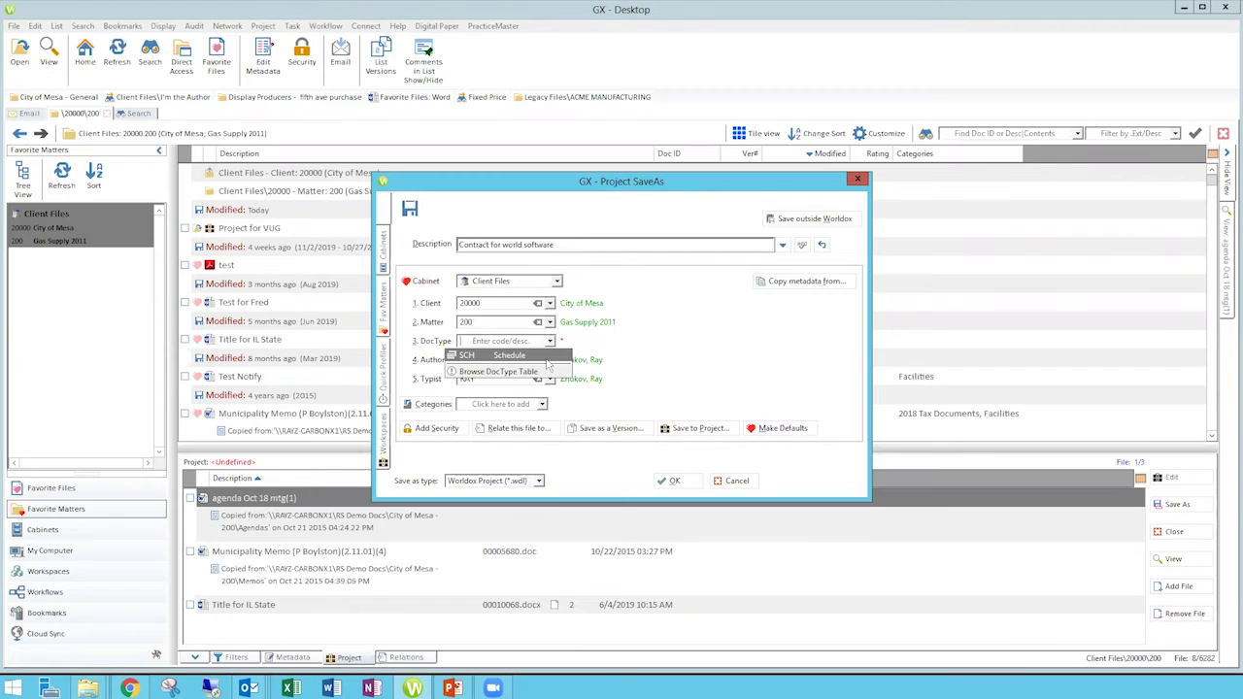
pyautogui.click(550, 356)
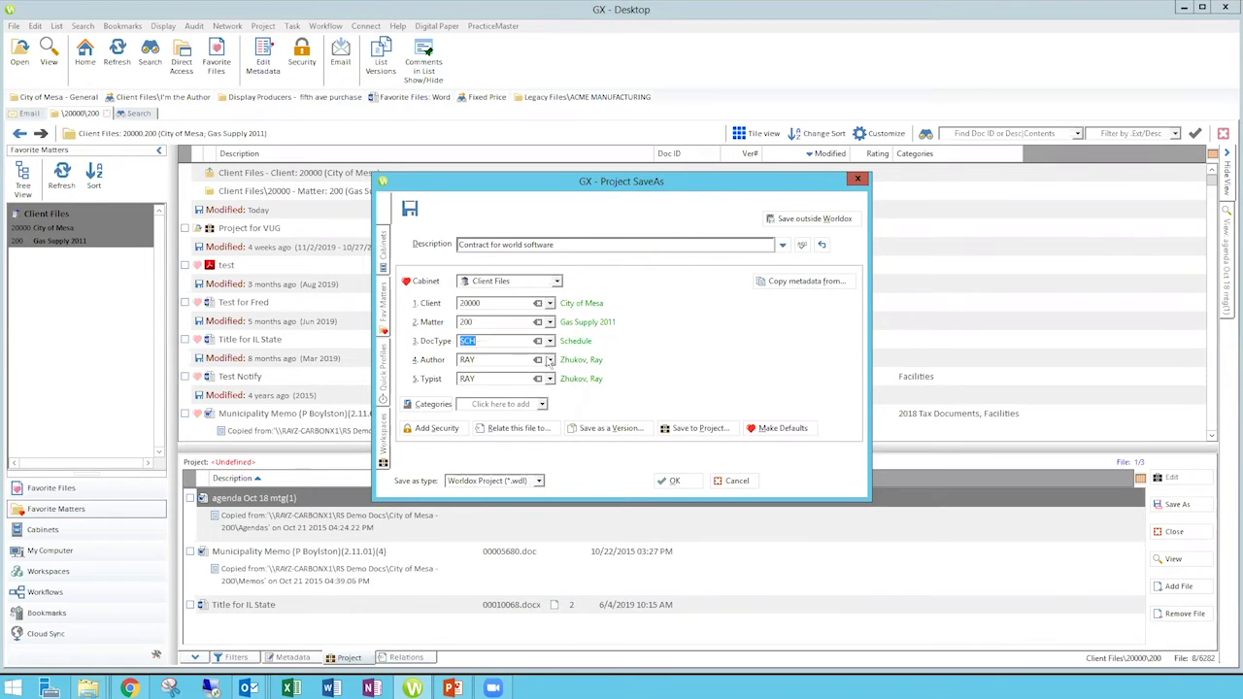
# - Set the project's description to "Meter inspection documents" and save it
pyautogui.click(574, 247)
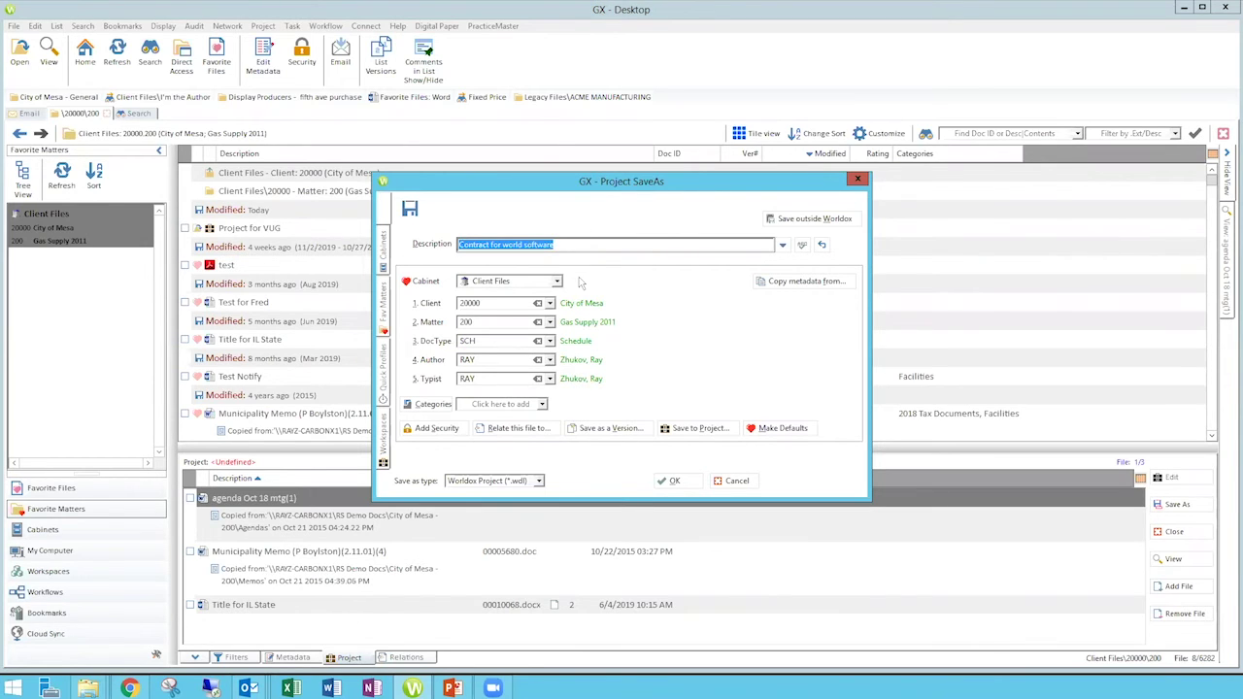
pyautogui.write('Meter')
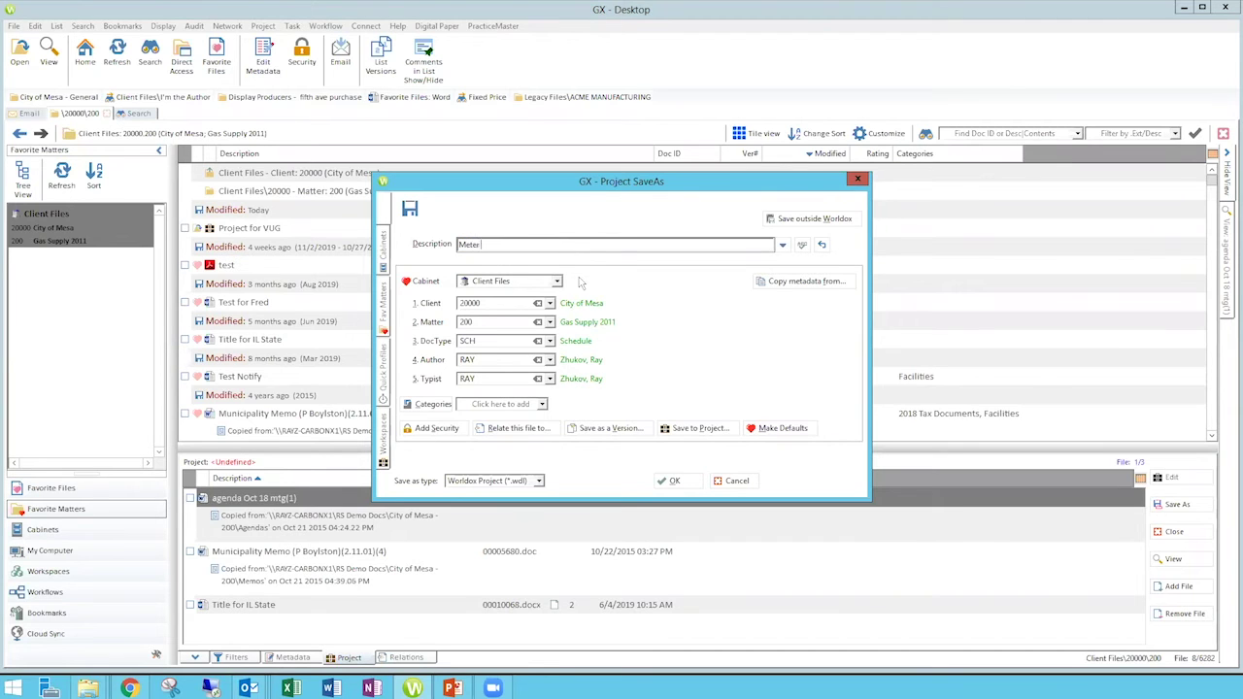
pyautogui.write(' inspection documents')
pyautogui.click(680, 485)
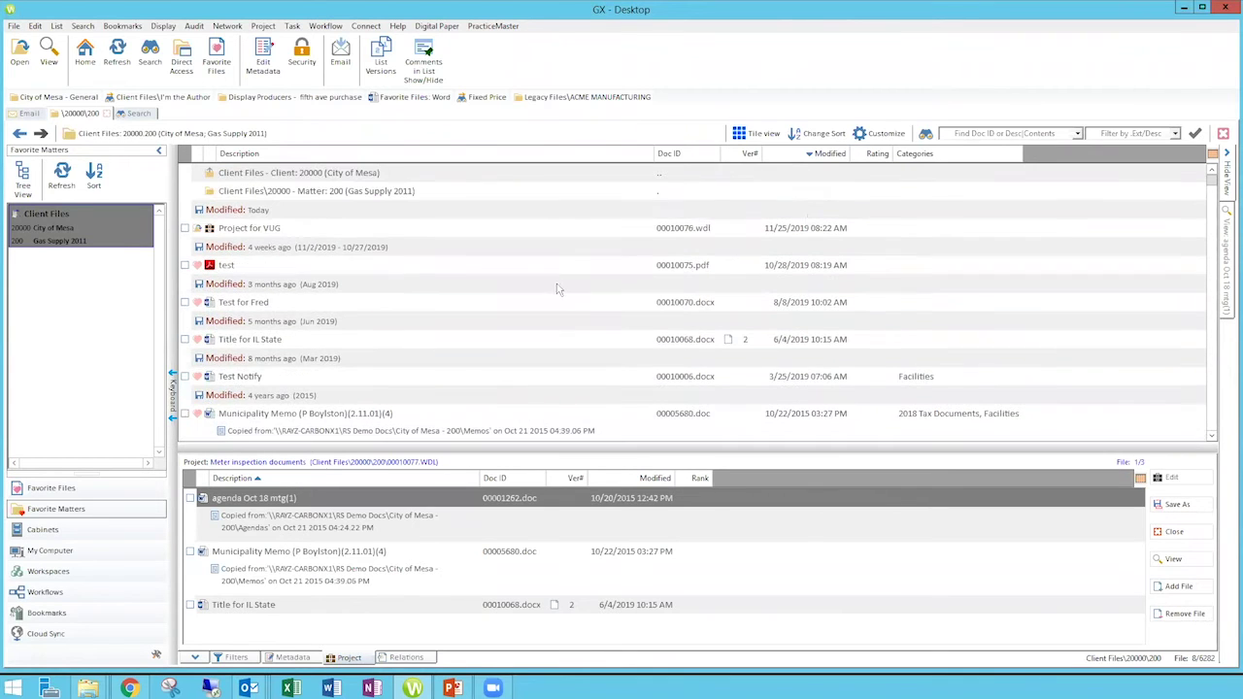
# - Re-sort the matter's file list by modified date, oldest first and back to newest first, to bring up the saved project
pyautogui.click(286, 231)
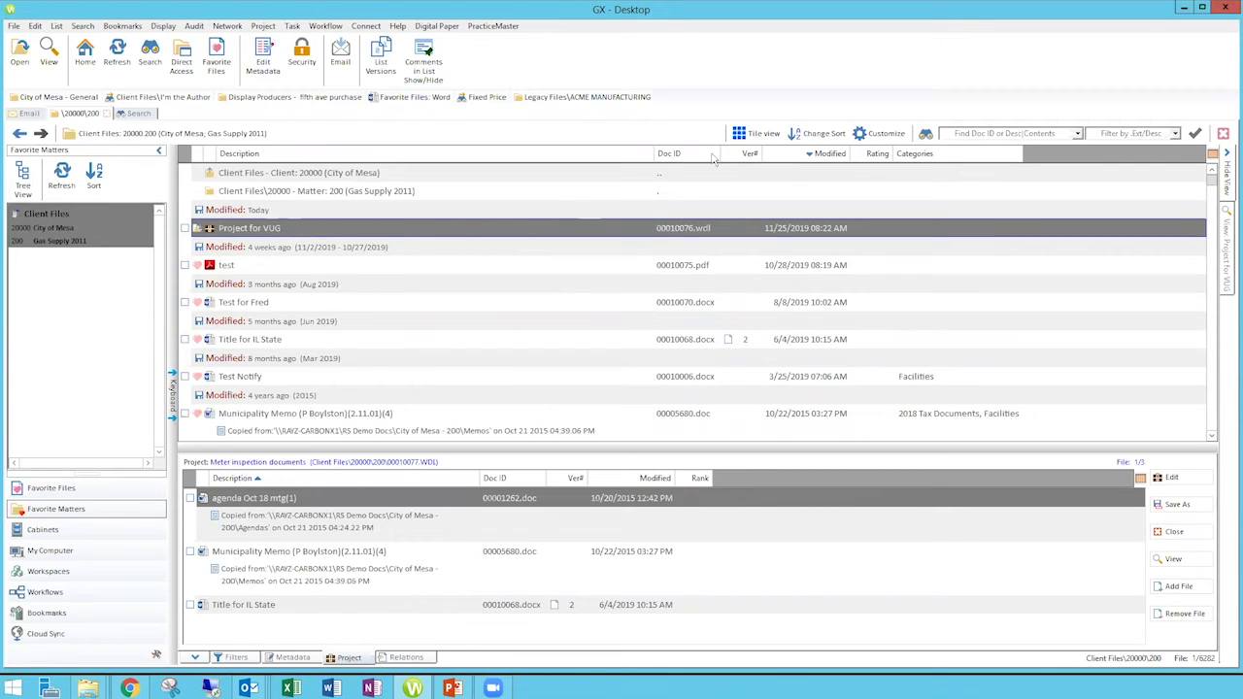
pyautogui.click(795, 153)
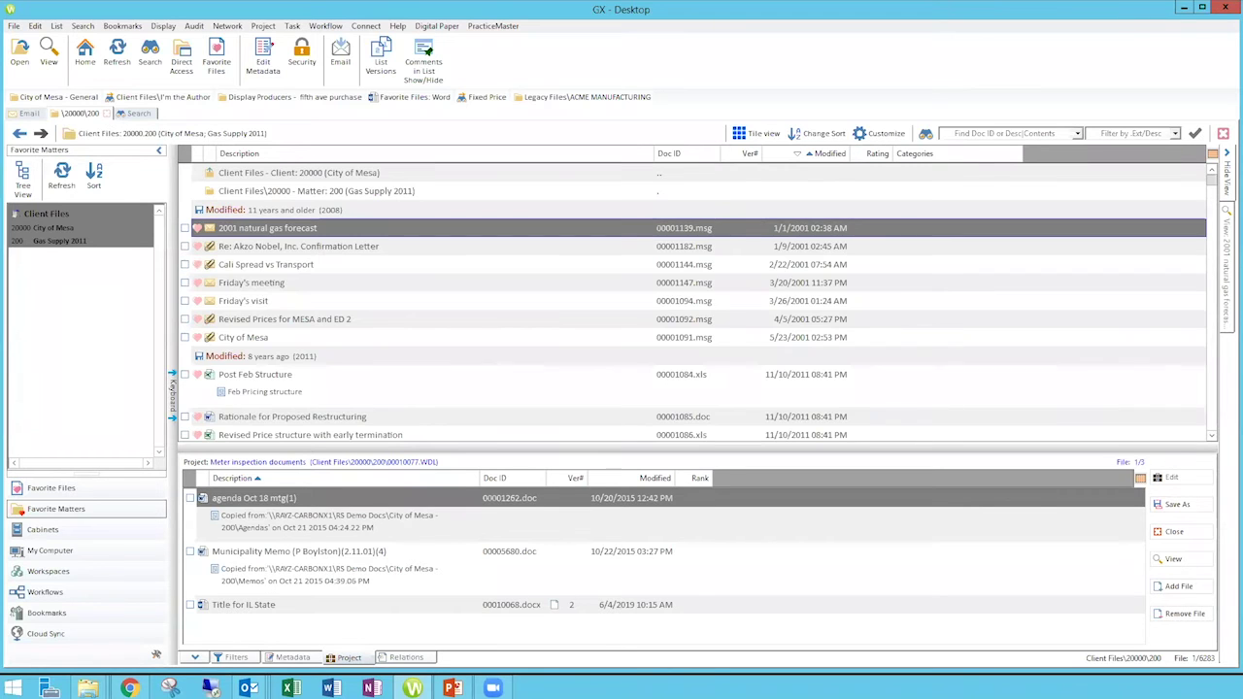
pyautogui.click(799, 154)
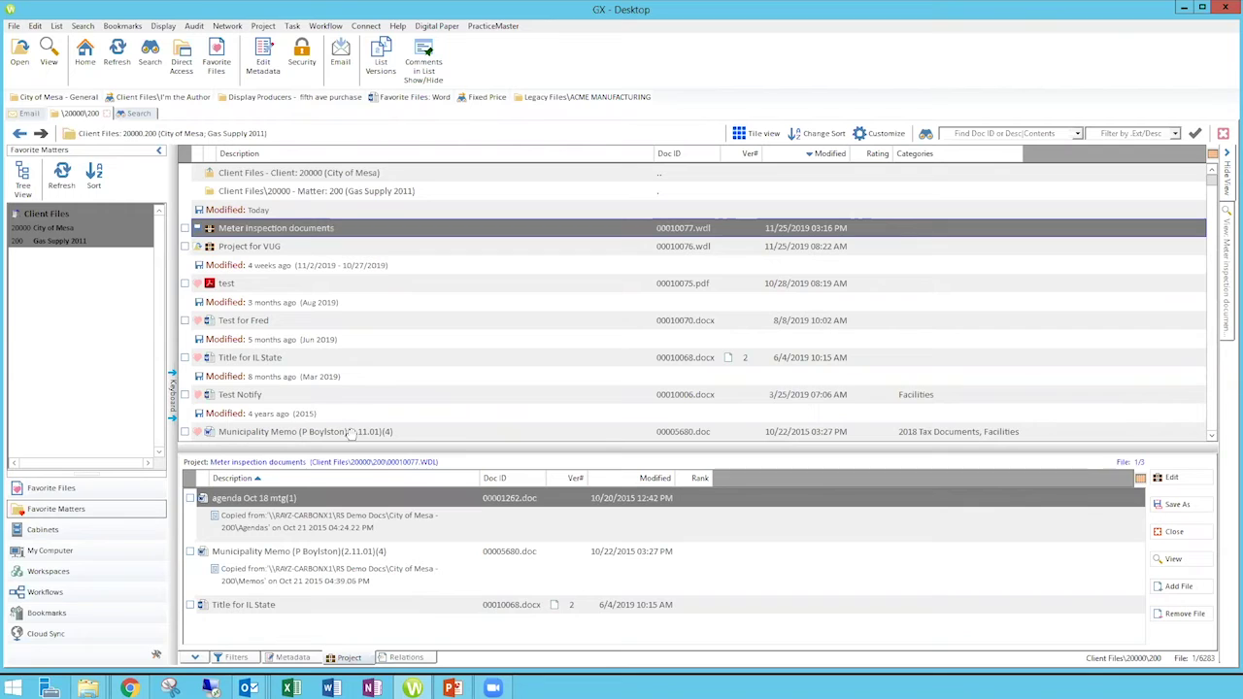
# - Close the project being edited and open Meter inspection documents from the matter's file list
pyautogui.click(1177, 532)
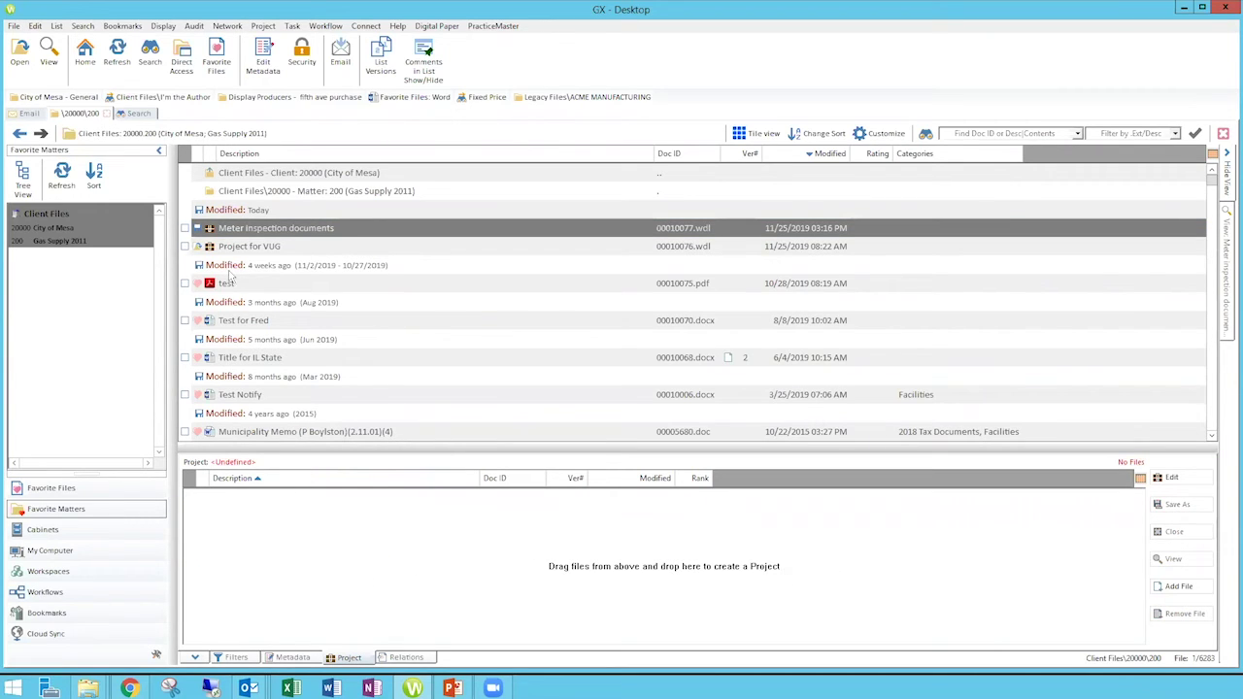
pyautogui.click(277, 233)
pyautogui.doubleClick(277, 229)
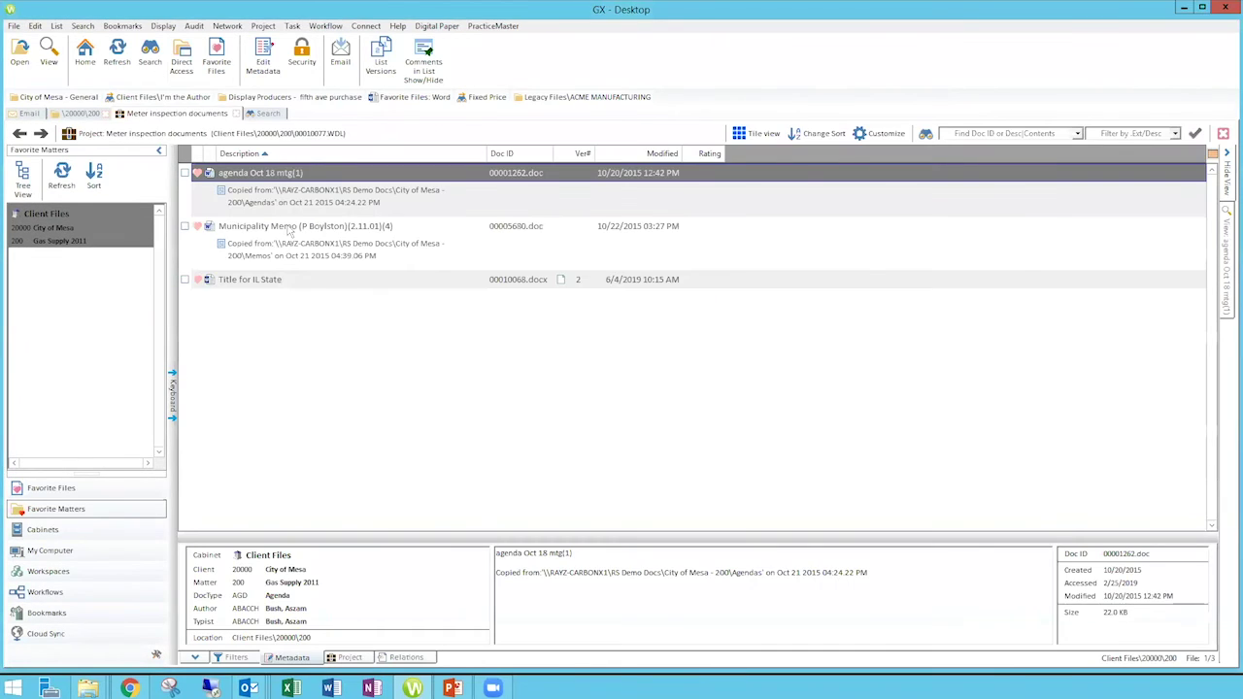
# - Open Project for VUG from the matter's file list, review it alongside Meter inspection documents, and return to the matter's list
pyautogui.click(83, 113)
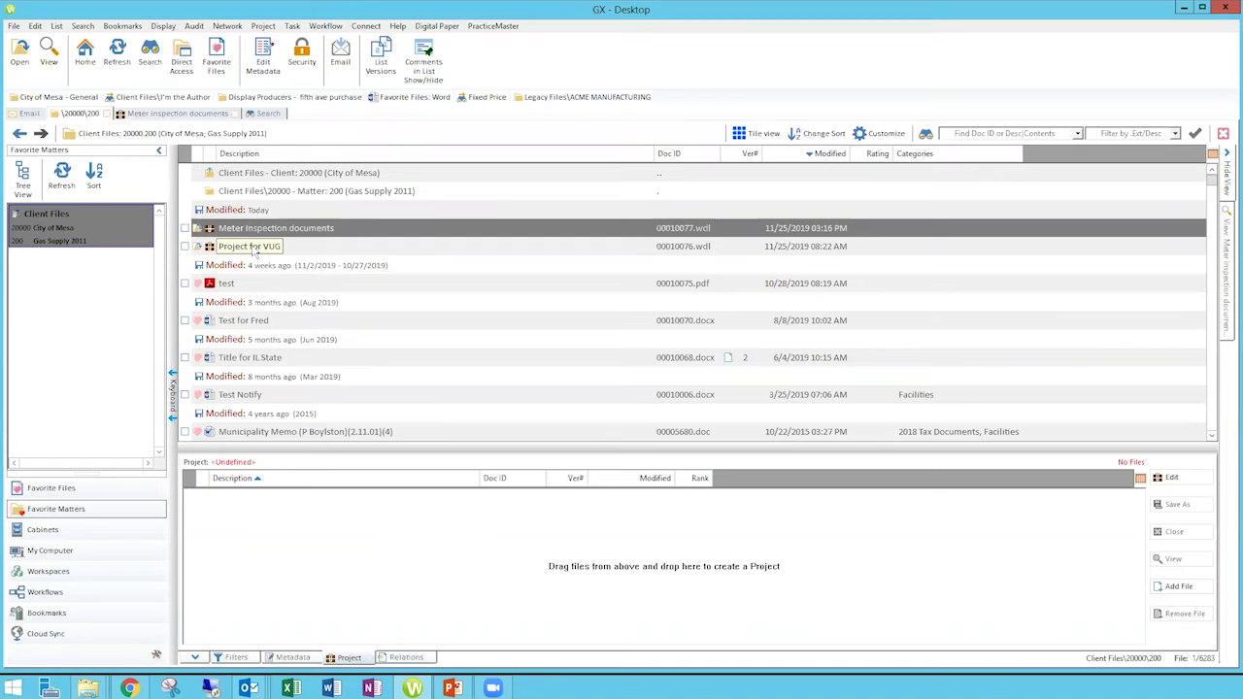
pyautogui.doubleClick(252, 247)
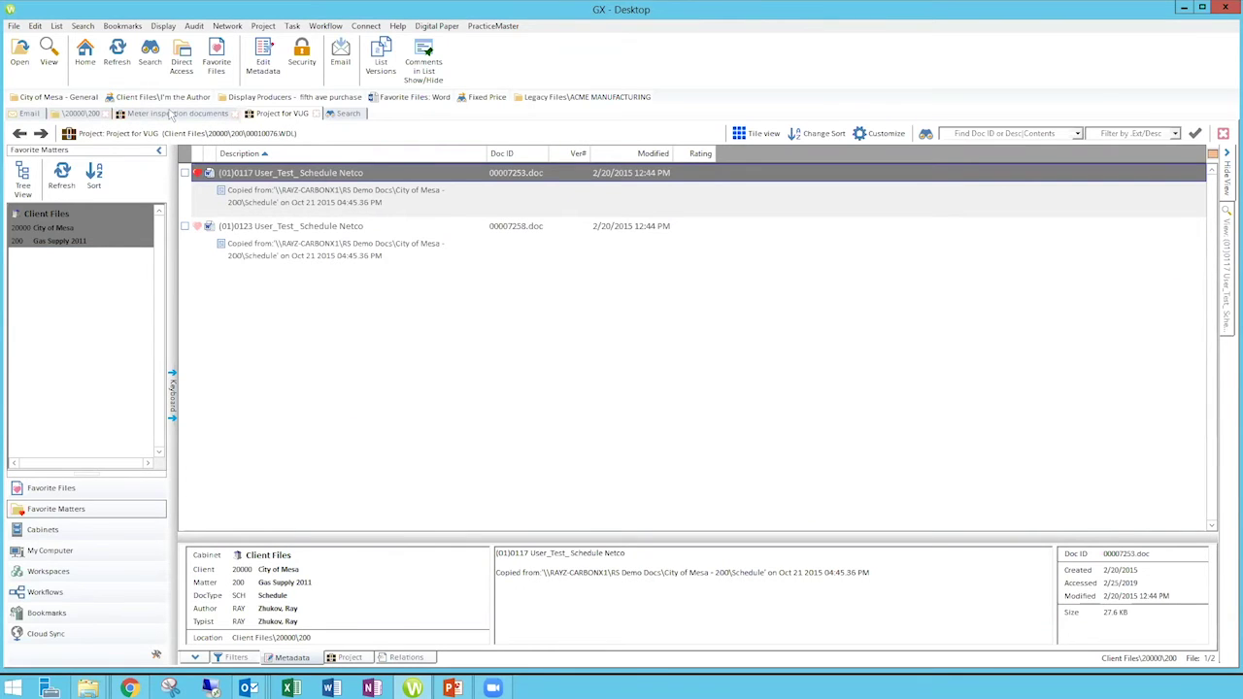
pyautogui.click(172, 114)
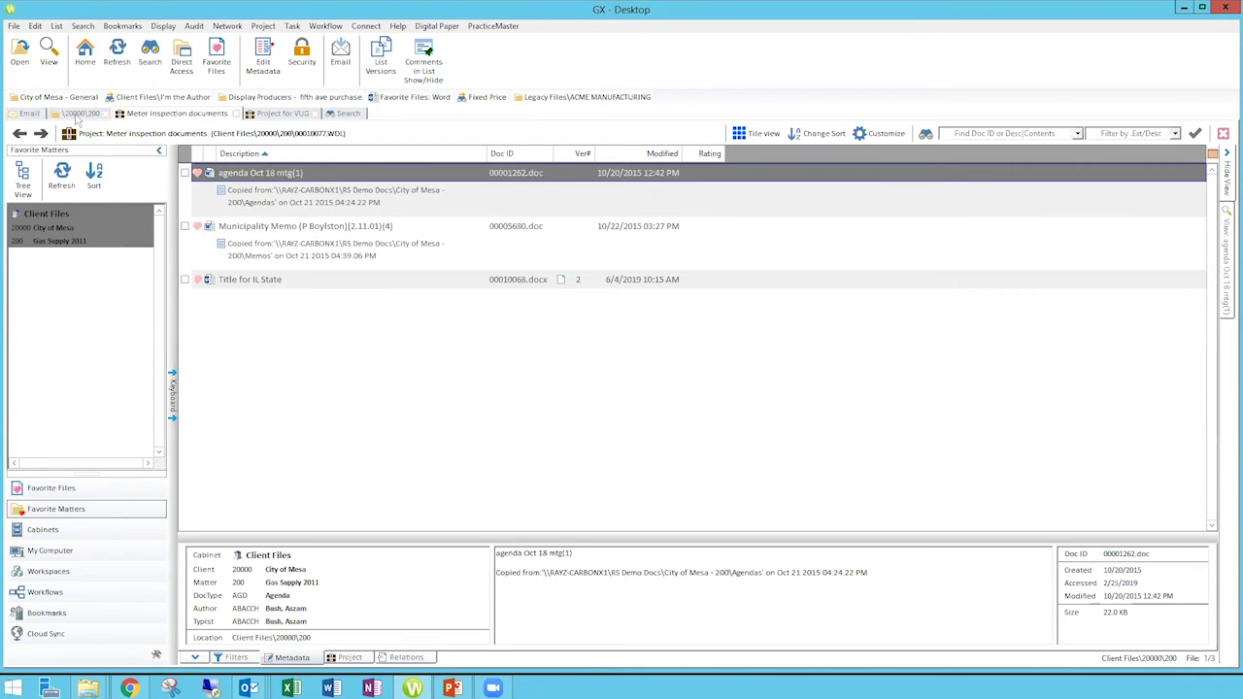
pyautogui.click(76, 116)
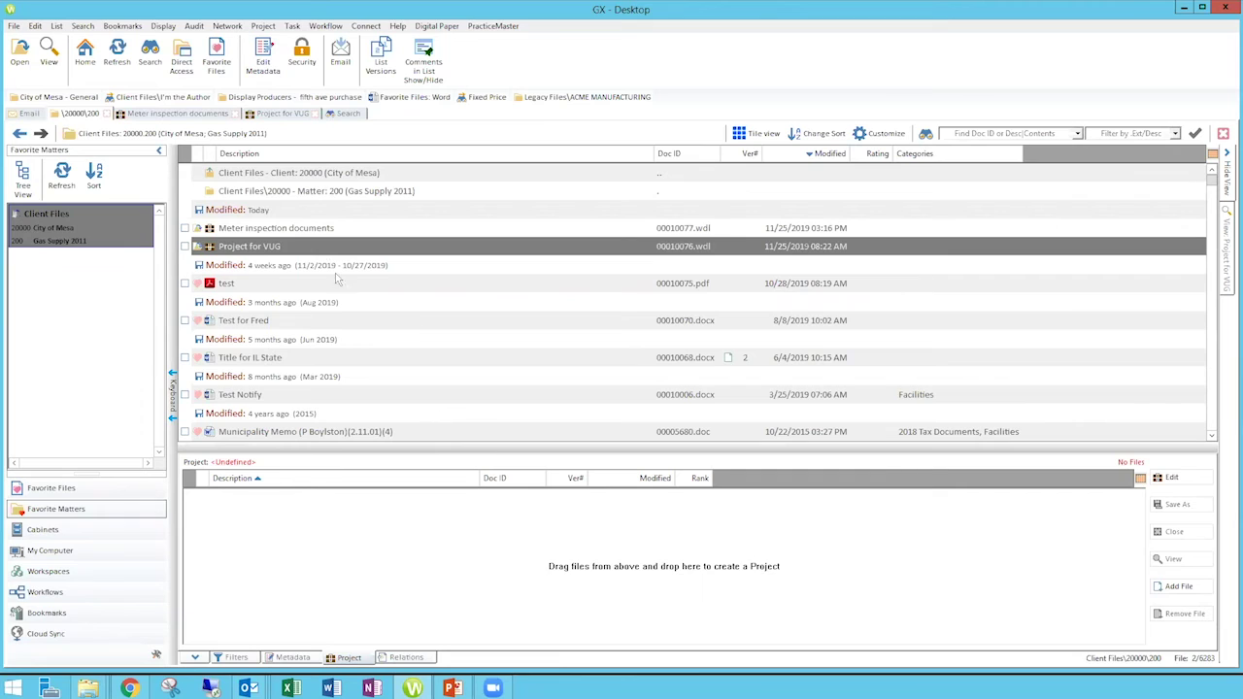
# - Review the files in the Meter inspection documents project and return to the matter's file list
pyautogui.click(304, 234)
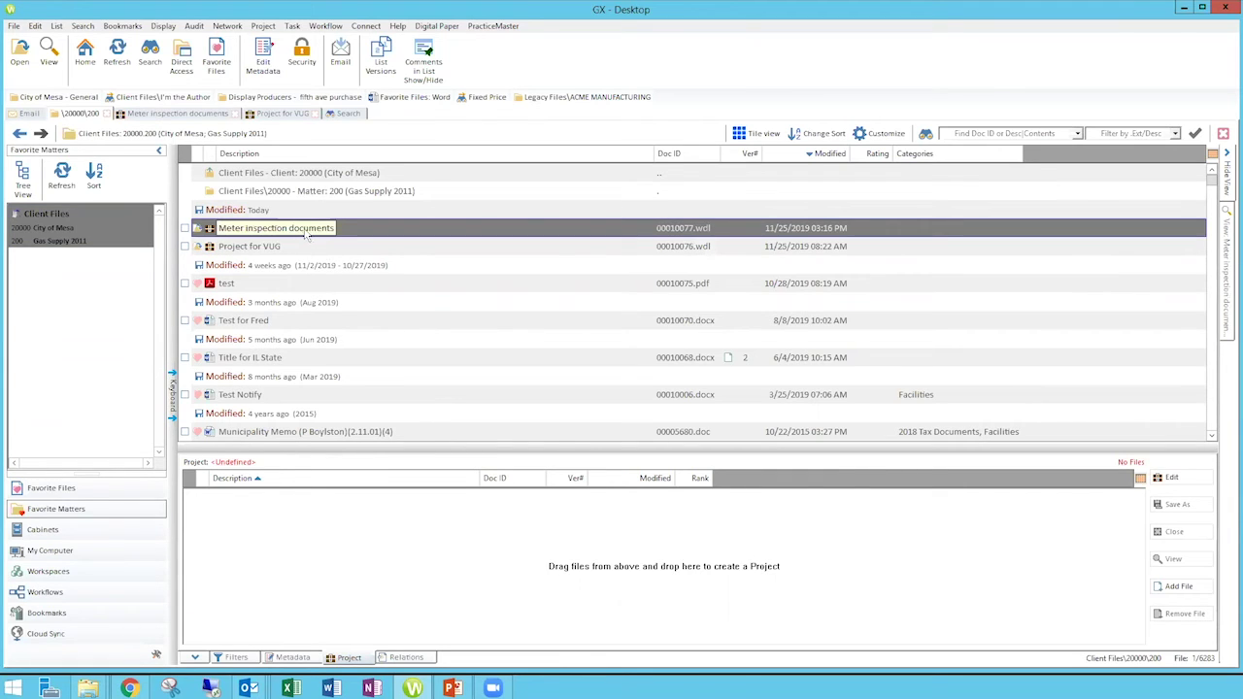
pyautogui.click(200, 114)
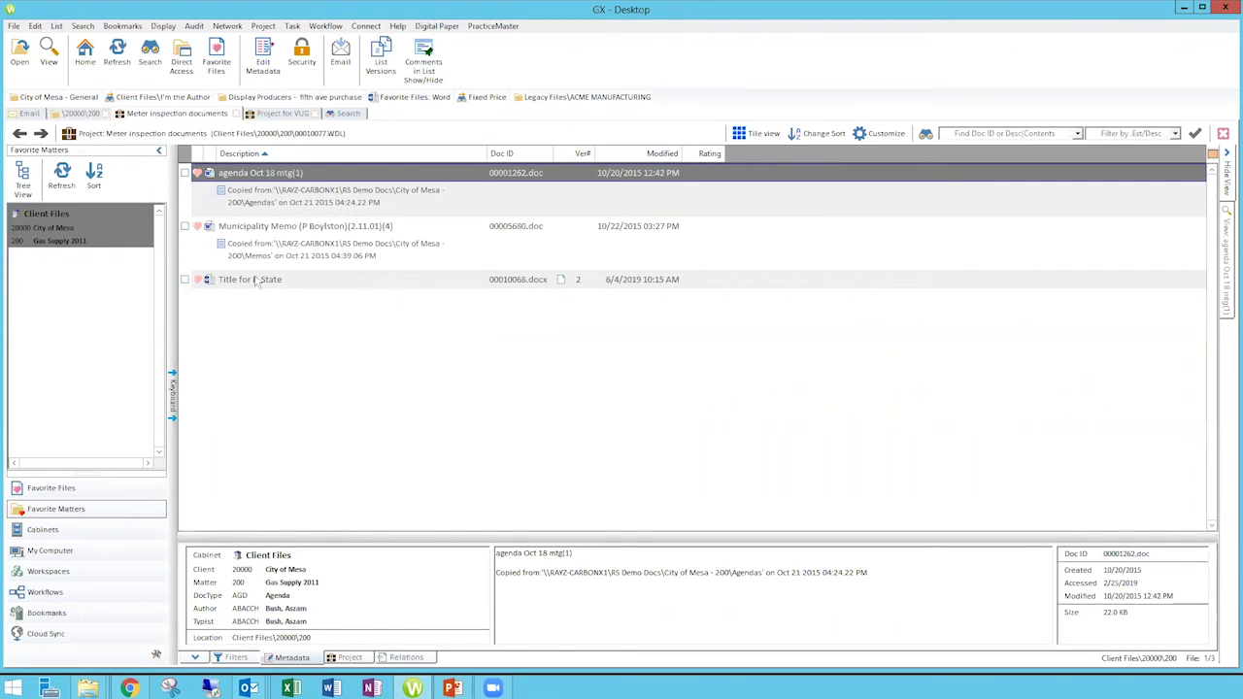
pyautogui.click(81, 115)
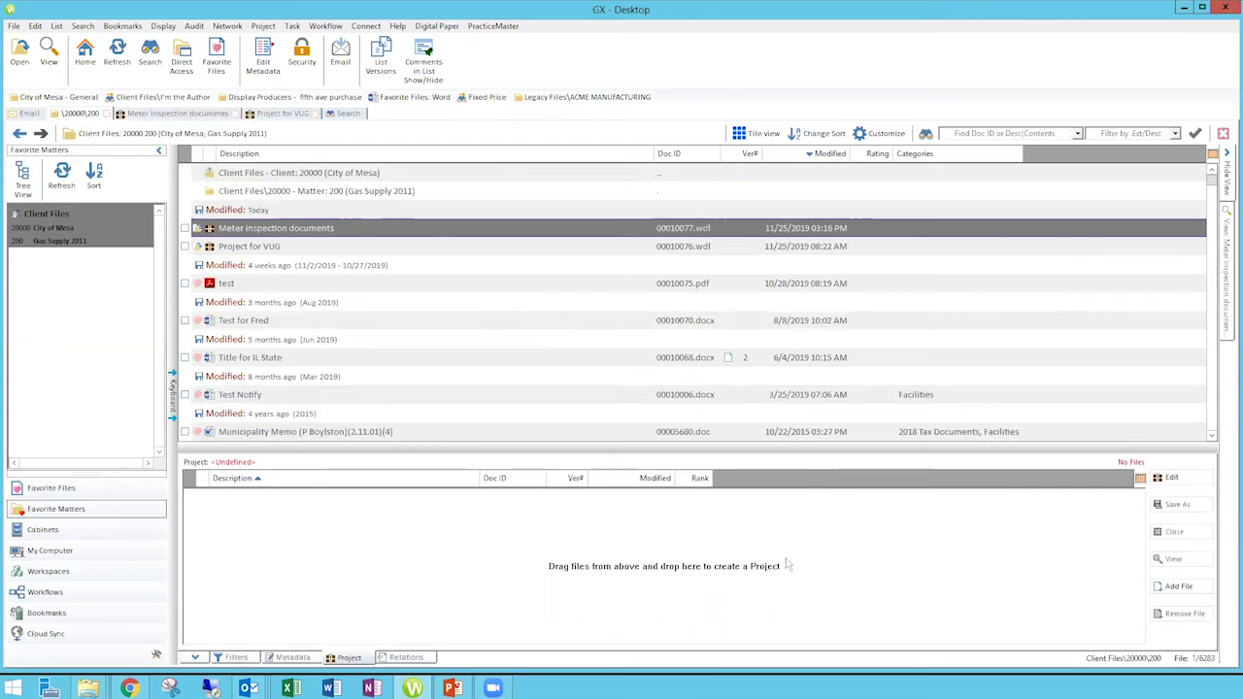
# - Add agenda Oct 18 mtg(1) from the matter's list to the Meter inspection documents project and save it, replacing the existing project
pyautogui.click(1195, 478)
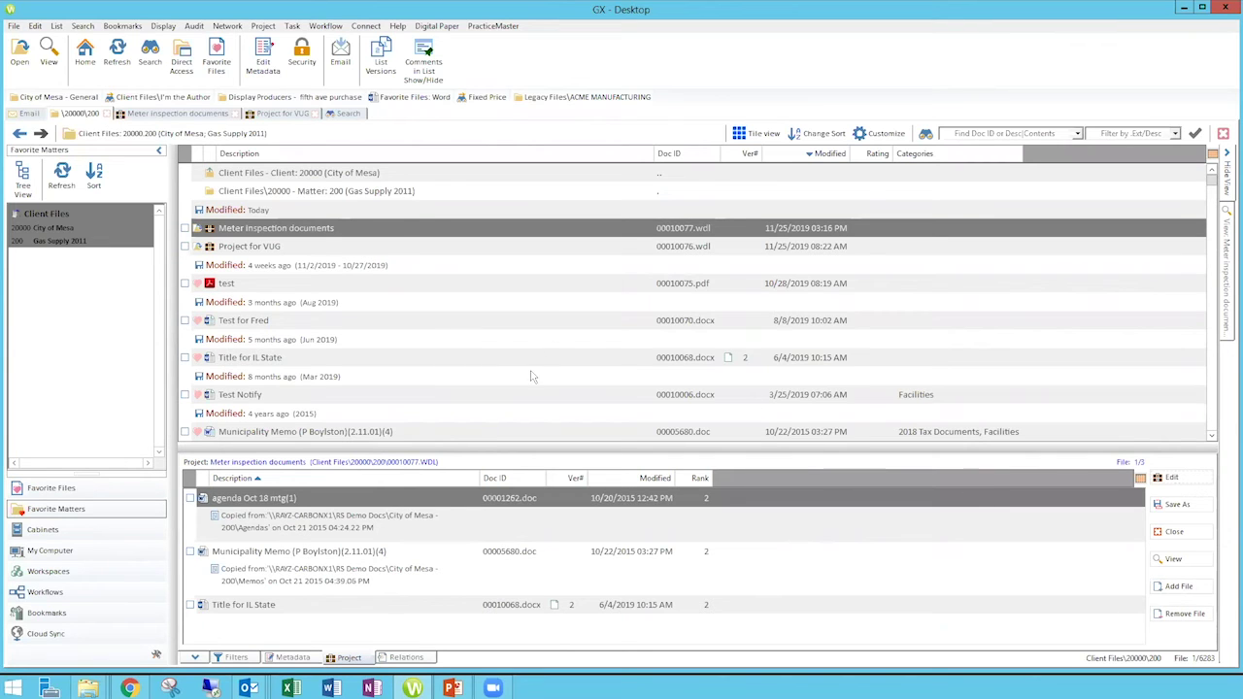
pyautogui.scroll(-1, 469, 410)
pyautogui.scroll(-1, 413, 373)
pyautogui.click(301, 365)
pyautogui.moveTo(377, 474); pyautogui.dragTo(395, 534)
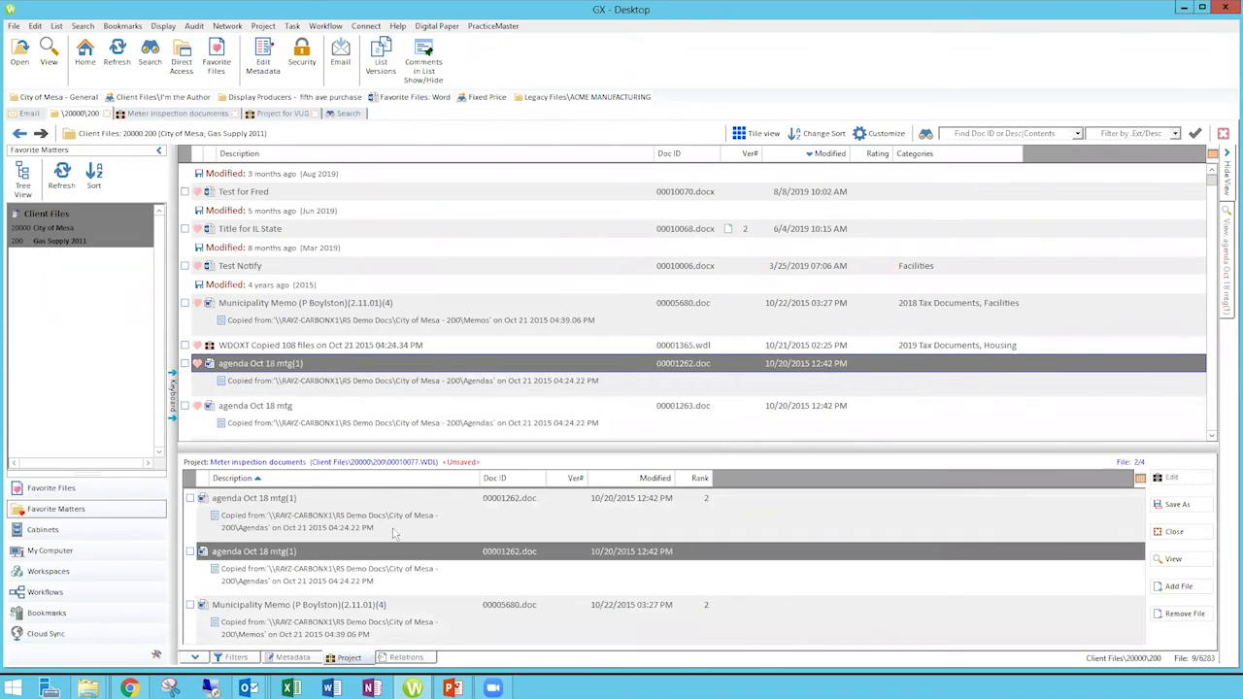
pyautogui.click(1178, 506)
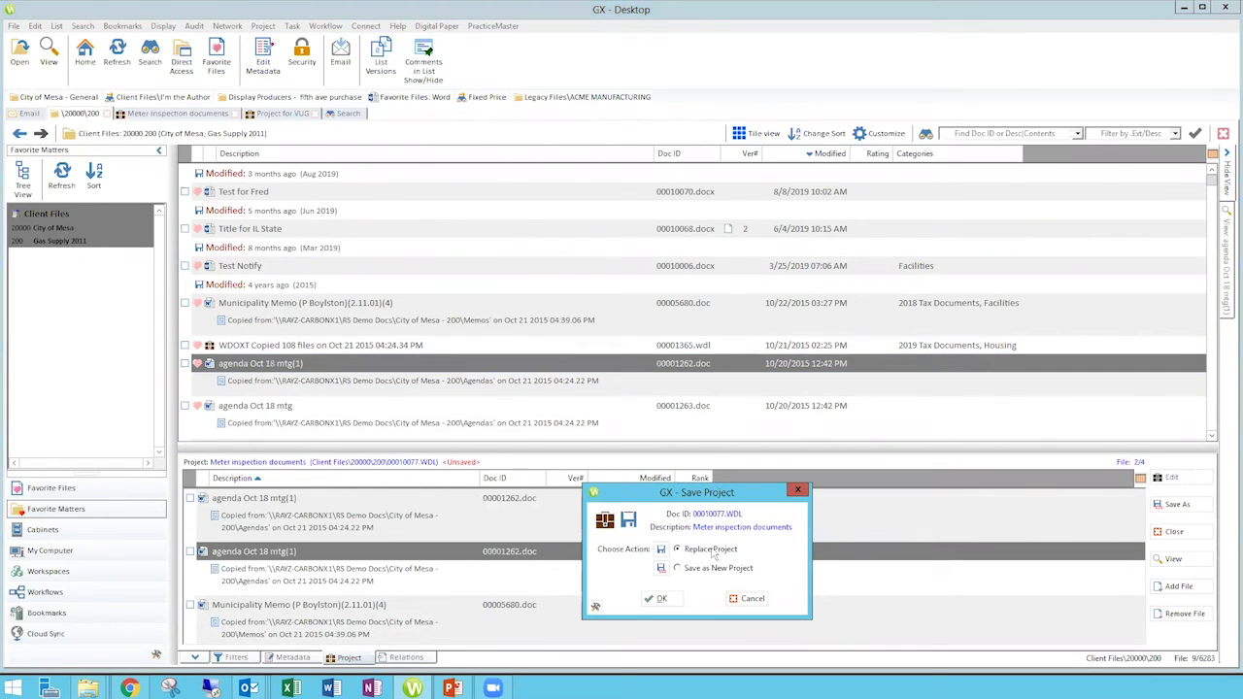
pyautogui.click(661, 599)
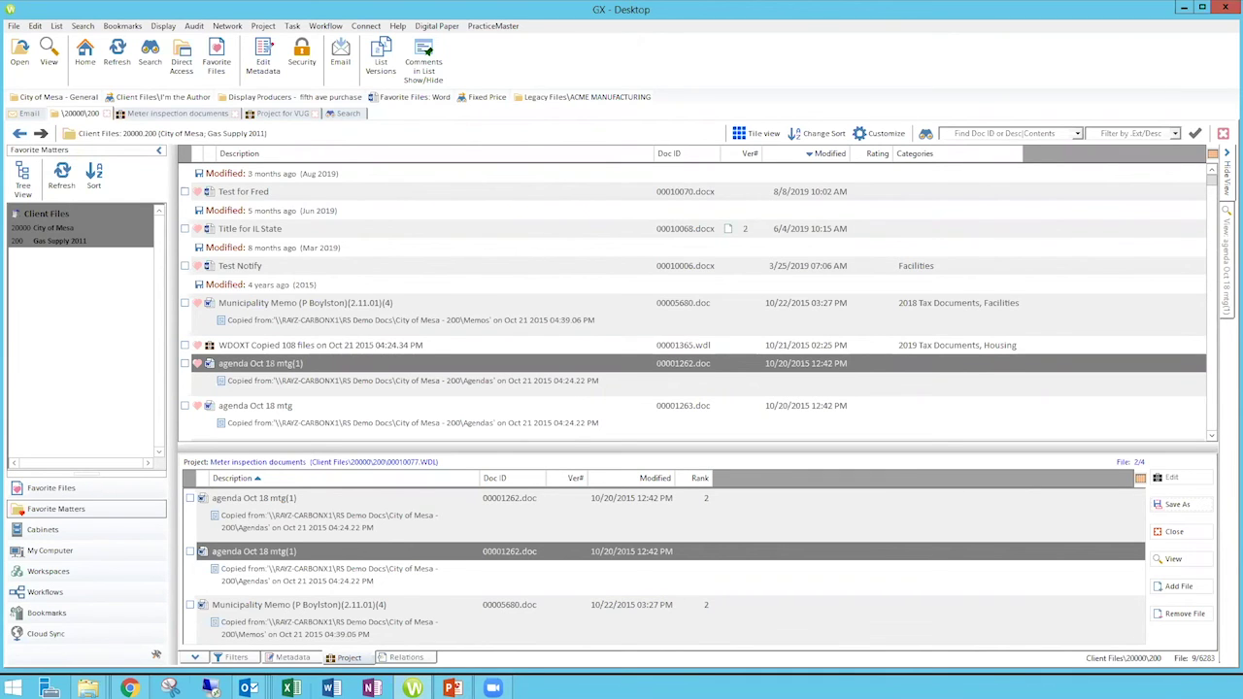
# - Switch to a maximized Google Chrome window and open the Attorney Computer Systems website at attorneycomputersystems.com
pyautogui.click(129, 688)
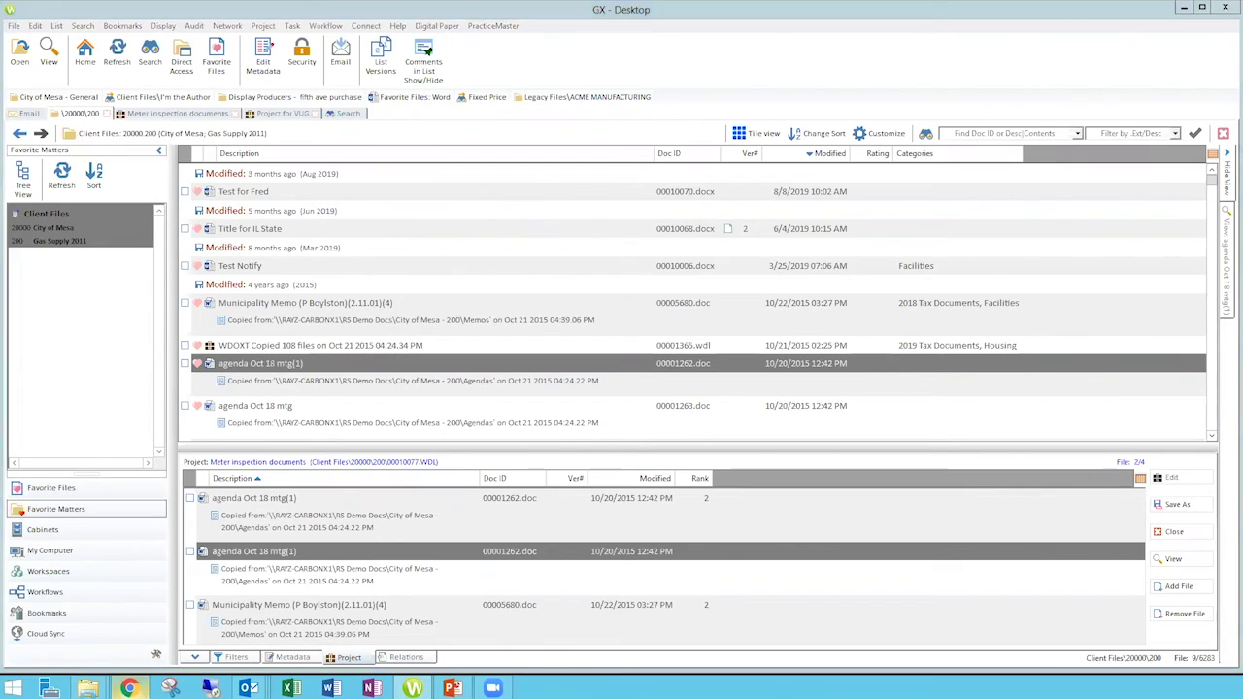
pyautogui.rightClick(129, 689)
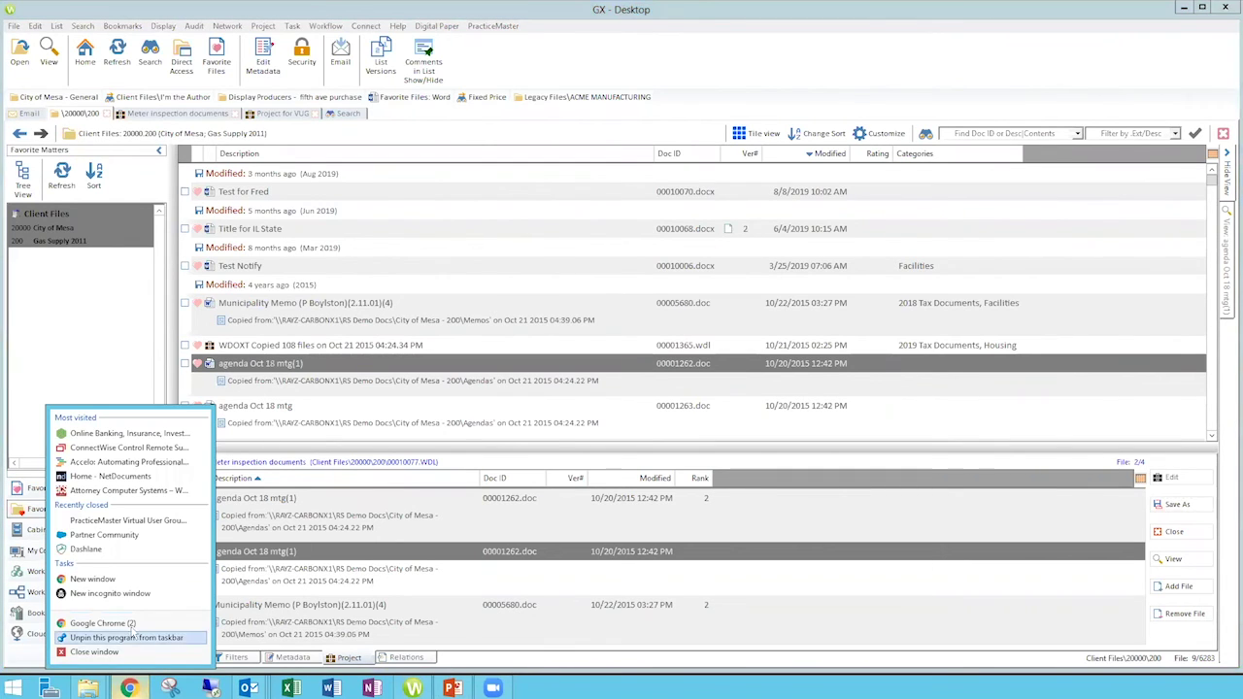
pyautogui.click(133, 627)
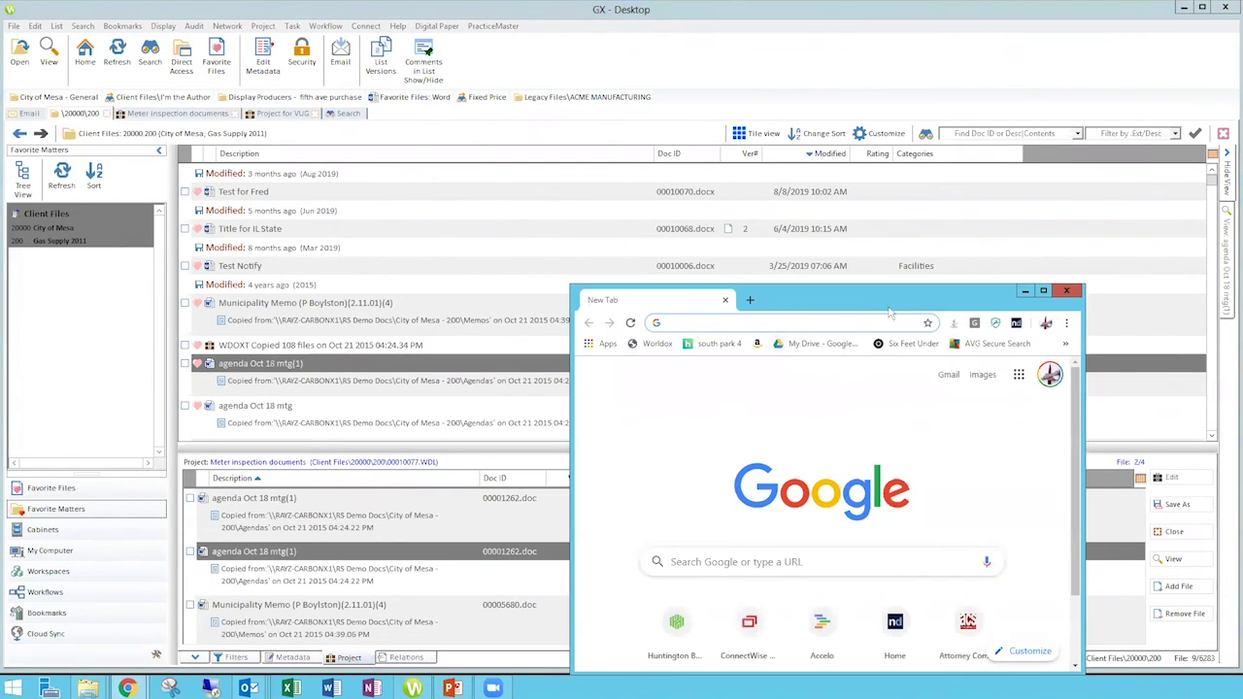
pyautogui.click(1045, 292)
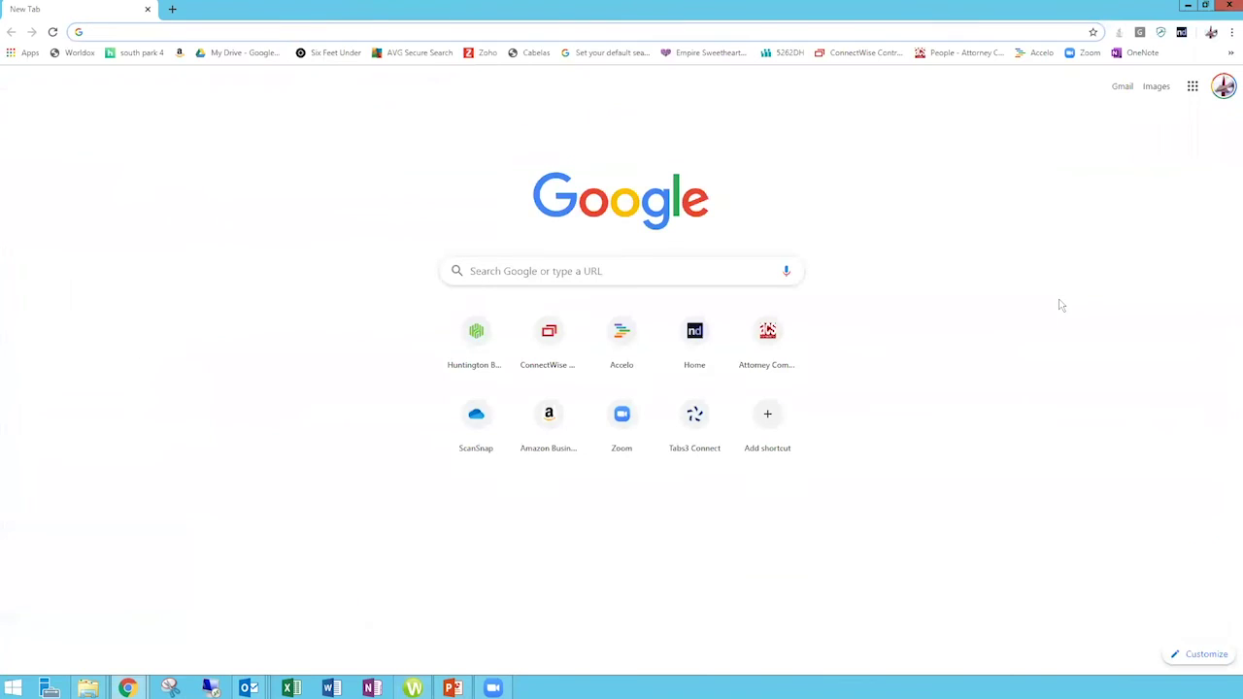
pyautogui.write('att')
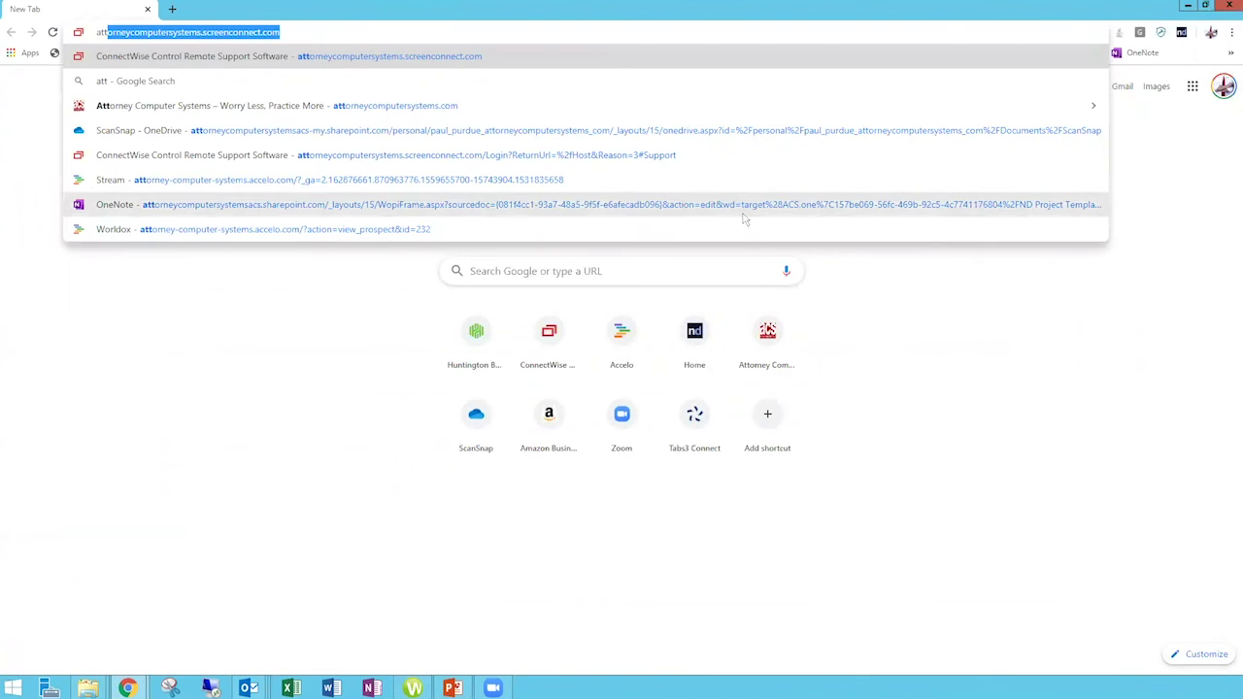
pyautogui.click(257, 109)
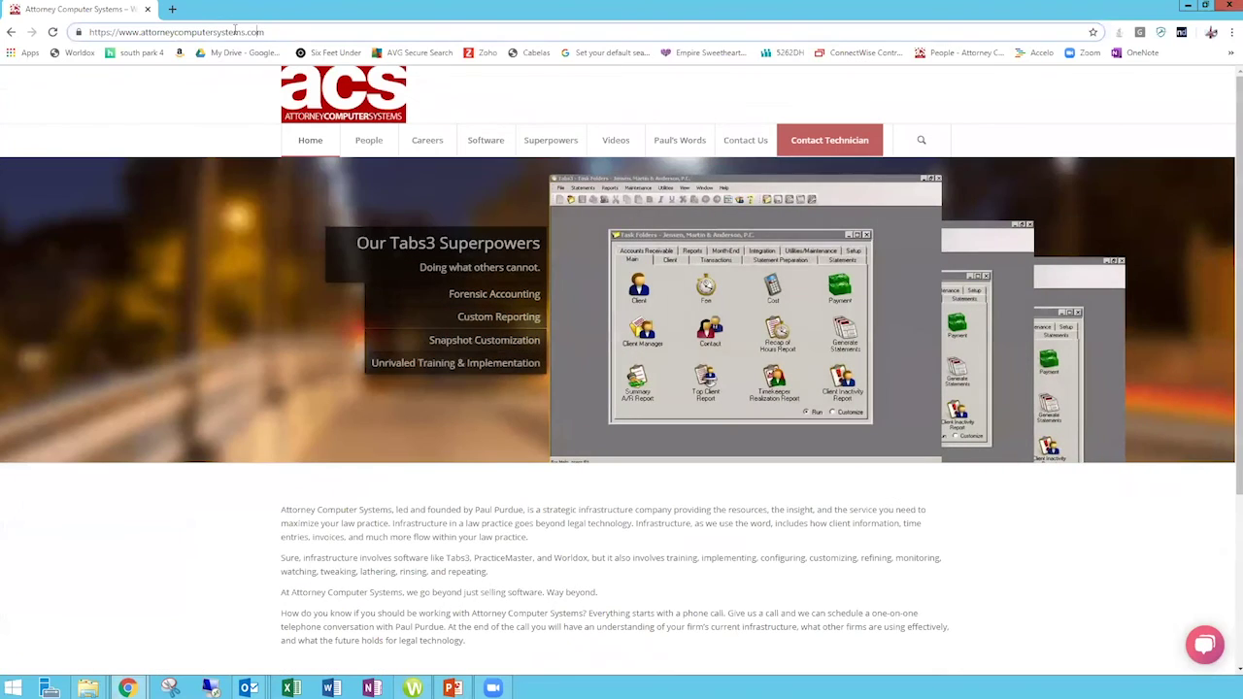
pyautogui.hotkey('shift', 'Right')
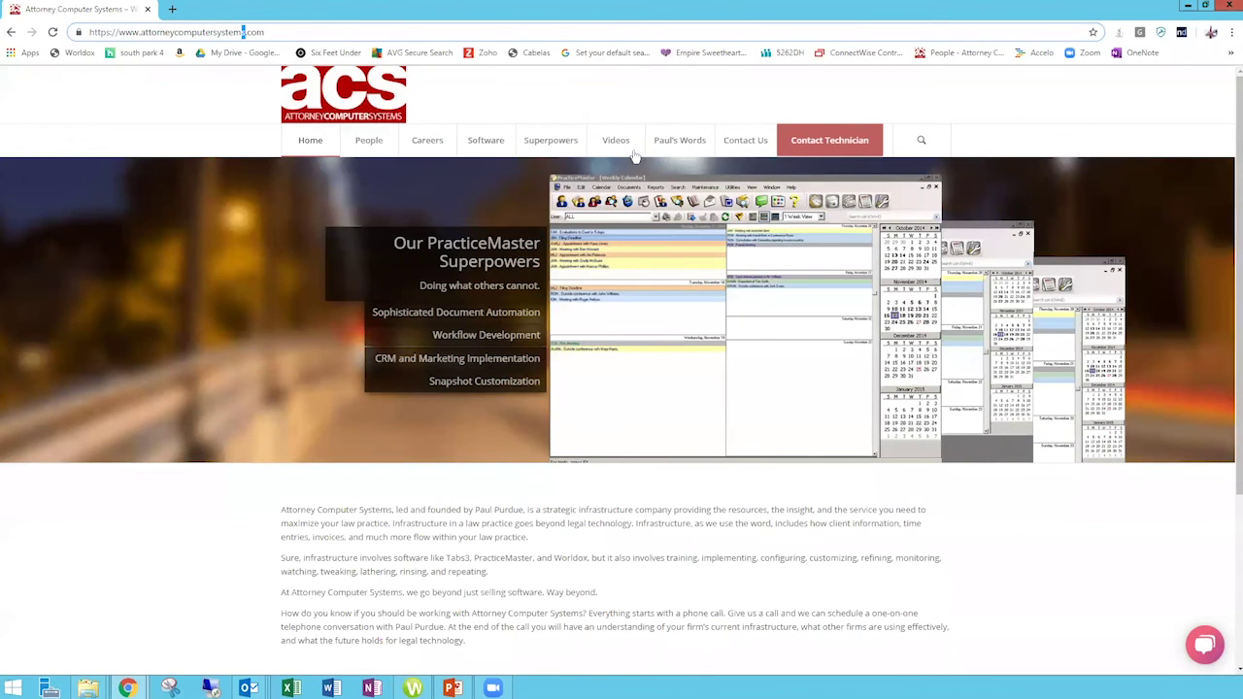
# - Open the site's Videos page and look through the available video series
pyautogui.moveTo(623, 150)
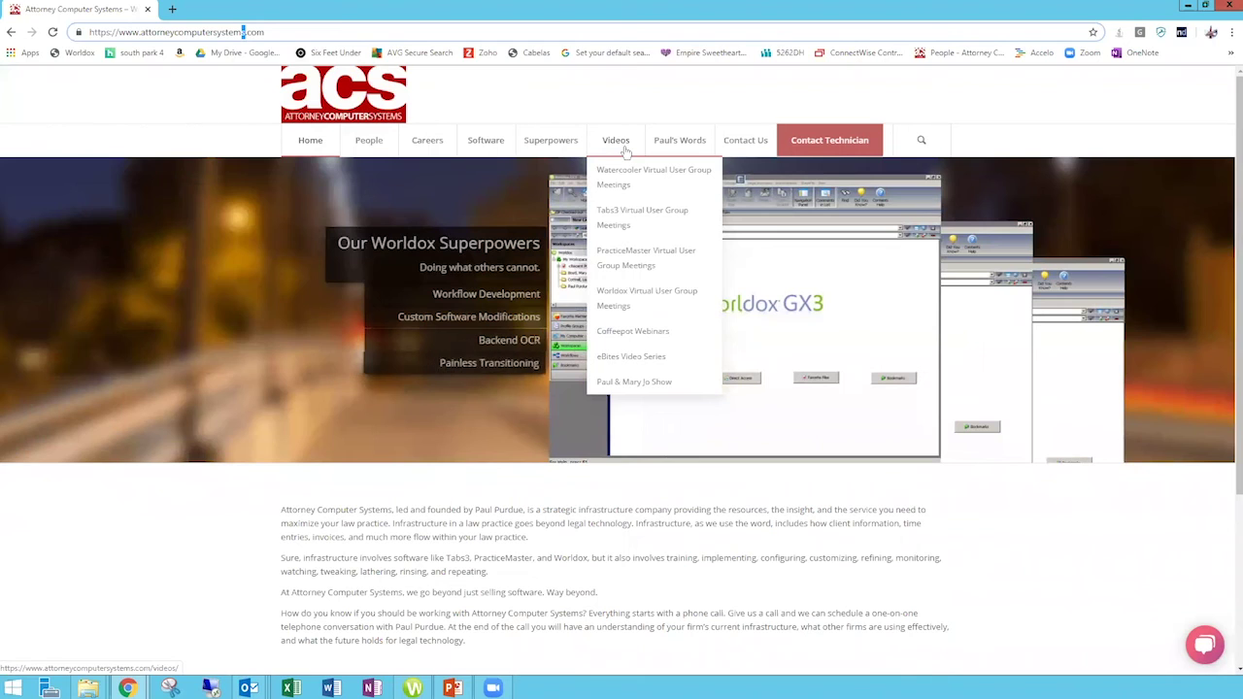
pyautogui.click(621, 142)
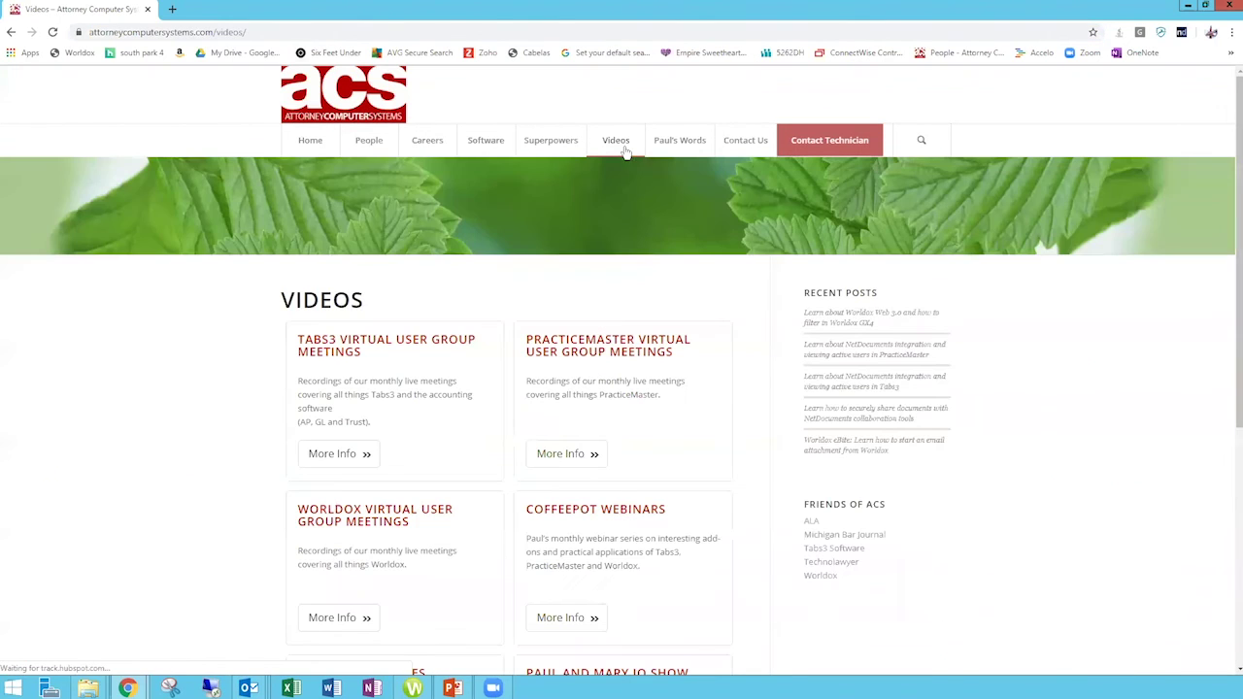
pyautogui.scroll(-1, 217, 459)
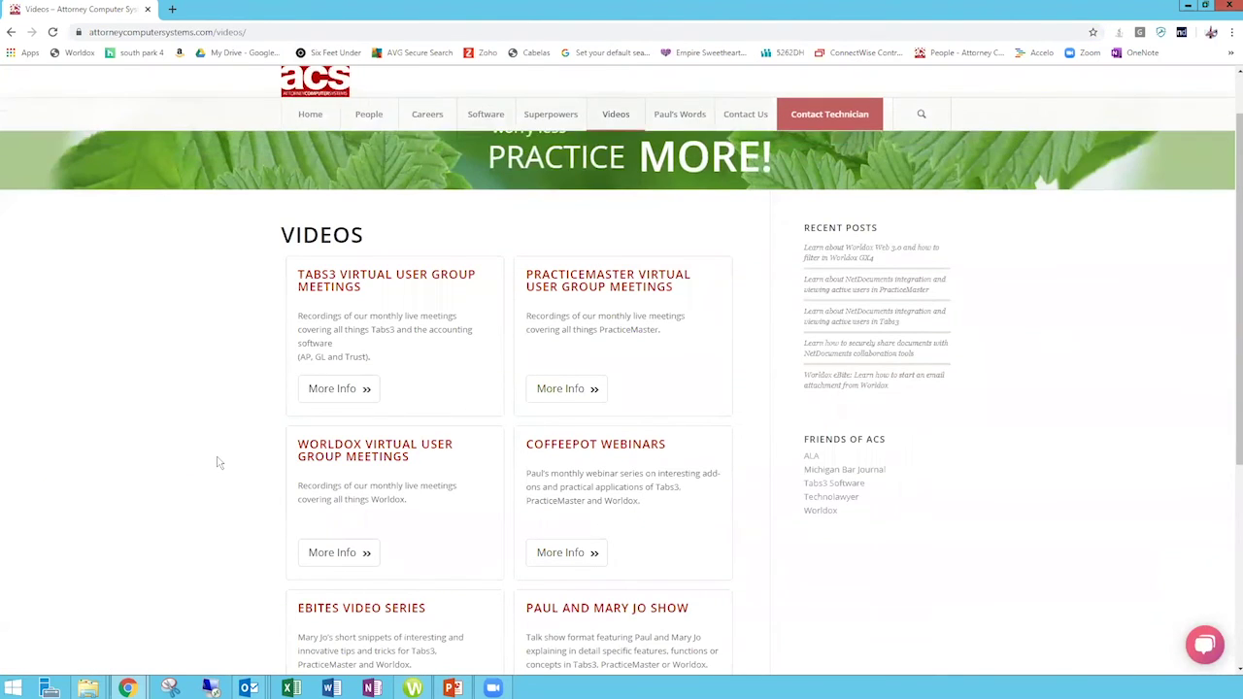
pyautogui.scroll(-2, 214, 427)
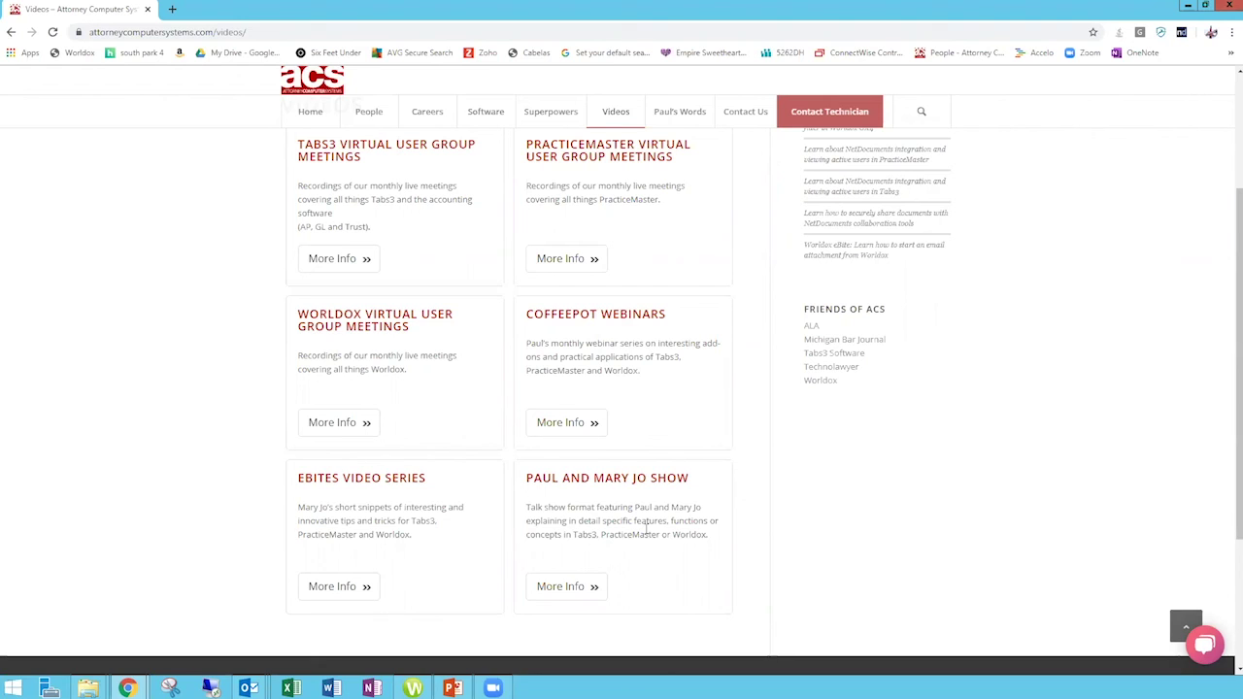
# - Open the Worldox Virtual User Group Meetings page and review the upcoming session's details and registration form
pyautogui.click(346, 426)
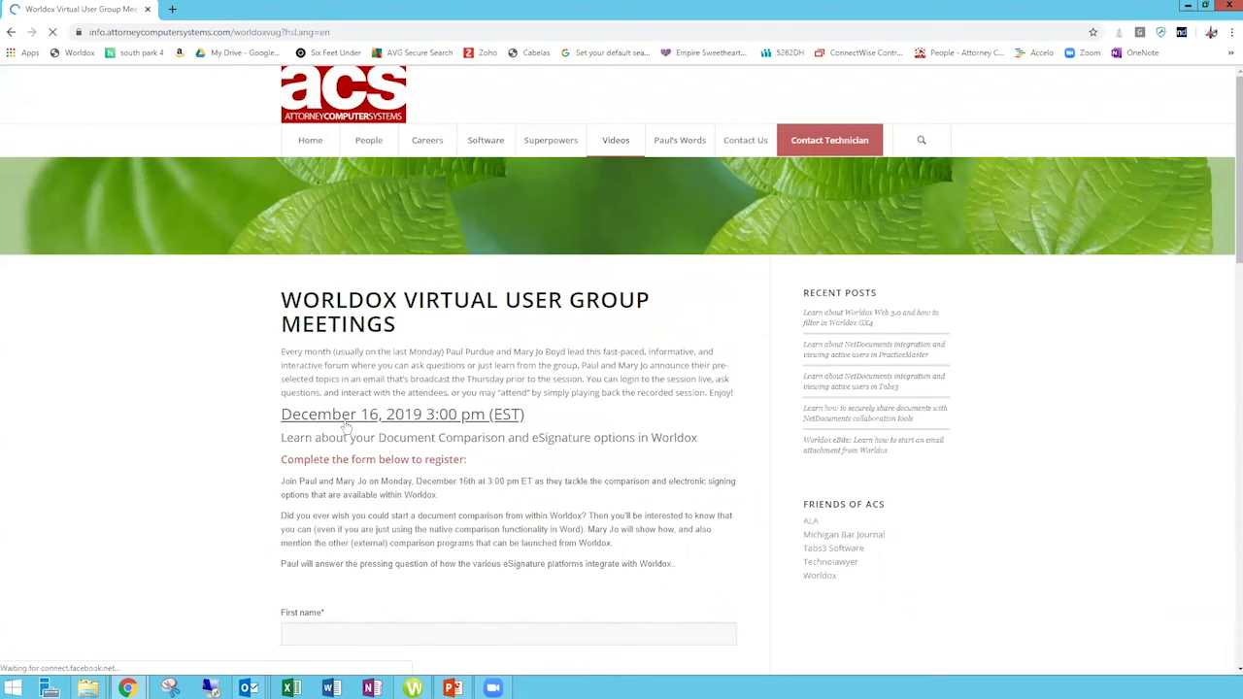
pyautogui.scroll(-1, 385, 486)
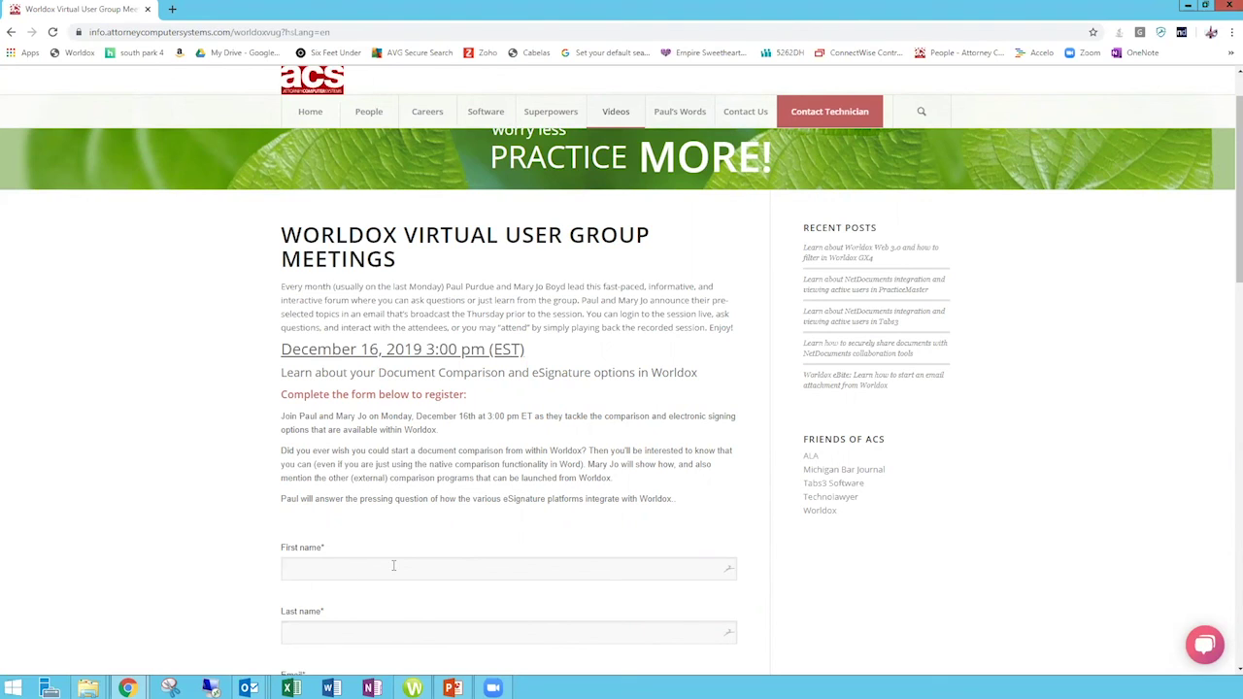
pyautogui.scroll(1, 393, 566)
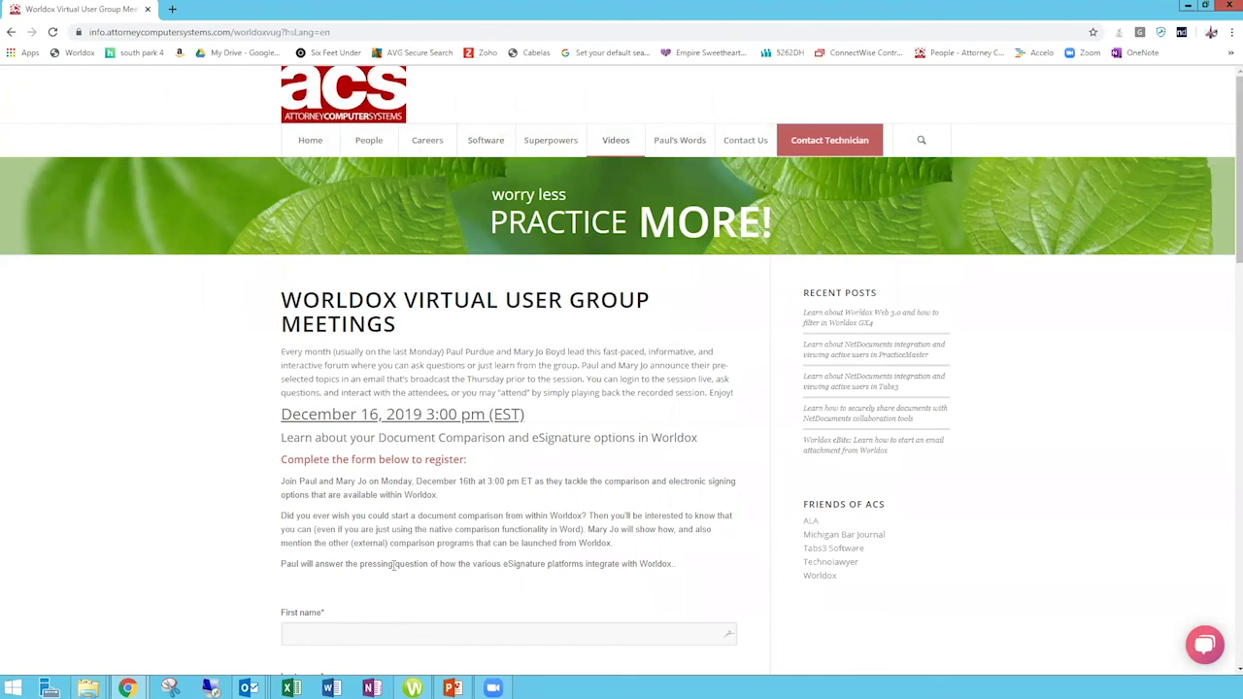